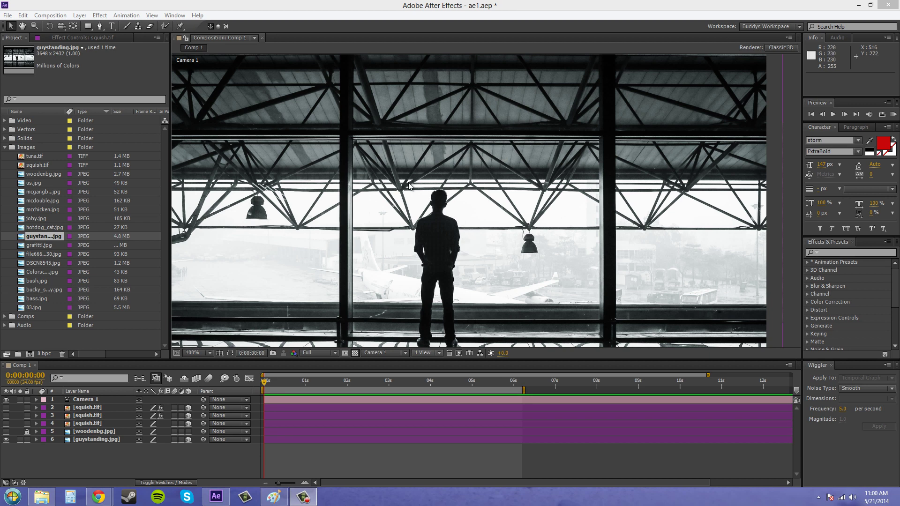
Add a new light layer of type Ambient to Comp 1
{"action": "left_click", "coordinate": [399, 199]}
{"action": "key", "text": "comma"}
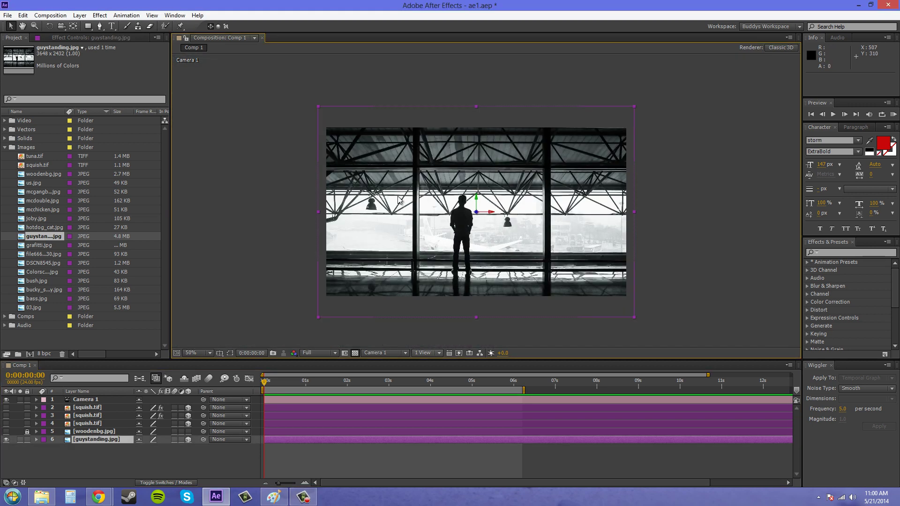
{"action": "left_click", "coordinate": [81, 17]}
{"action": "mouse_move", "coordinate": [89, 26]}
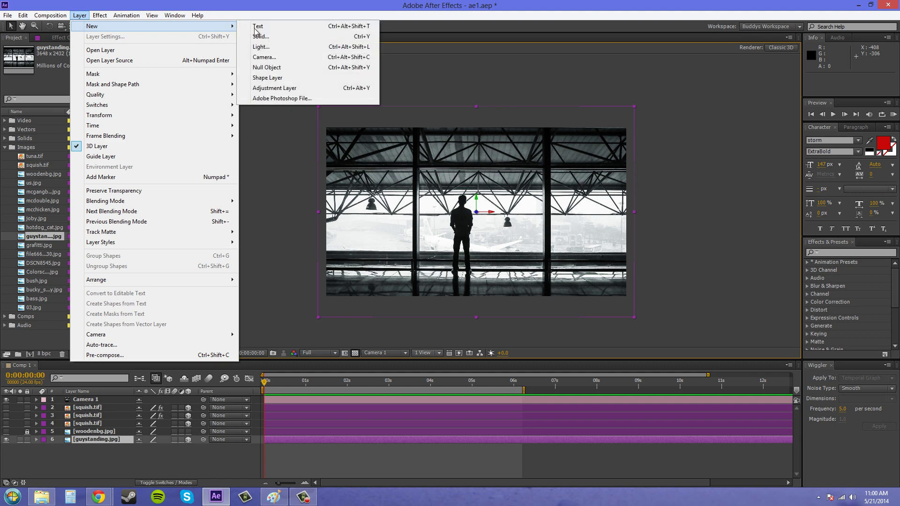
{"action": "left_click", "coordinate": [271, 46]}
{"action": "left_click", "coordinate": [463, 177]}
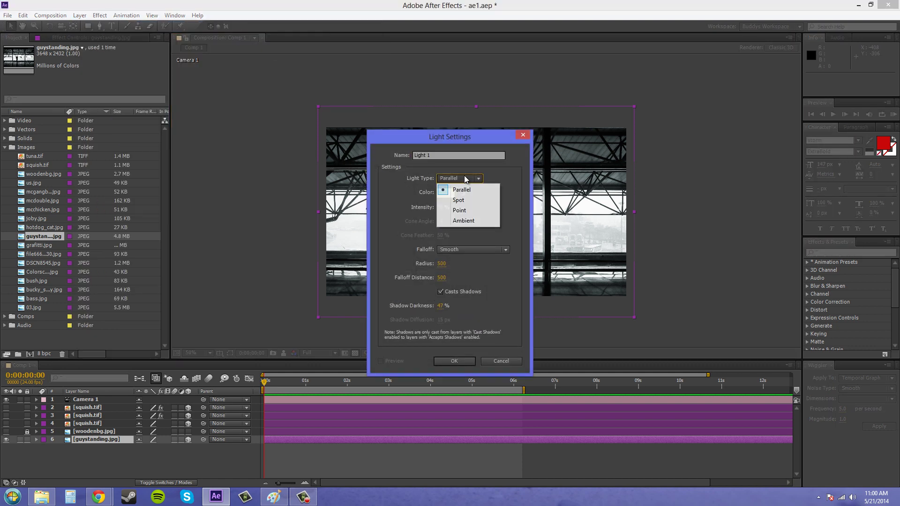
{"action": "left_click", "coordinate": [464, 222]}
Name the light Ambient, keep it white, and set its intensity to 100%
{"action": "left_click_drag", "start_coordinate": [453, 156], "coordinate": [378, 151]}
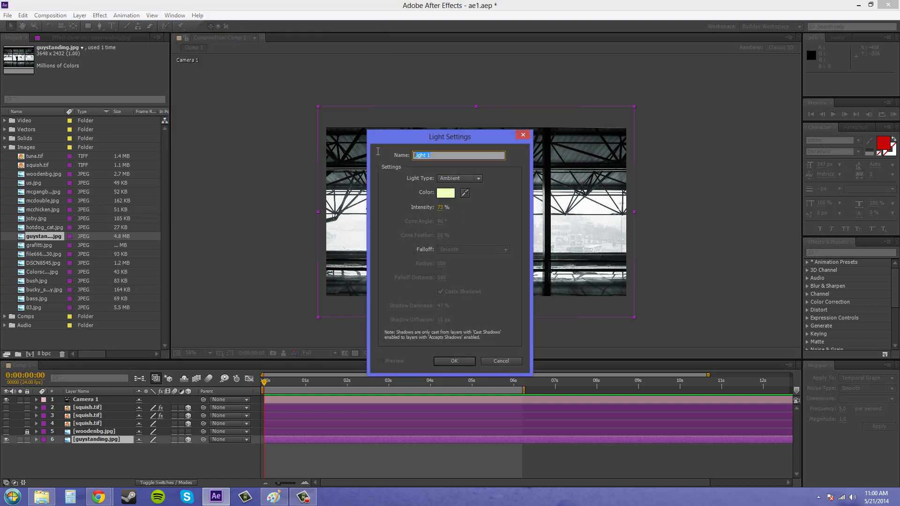
{"action": "type", "text": "Ambient"}
{"action": "left_click", "coordinate": [446, 193]}
{"action": "left_click", "coordinate": [539, 200]}
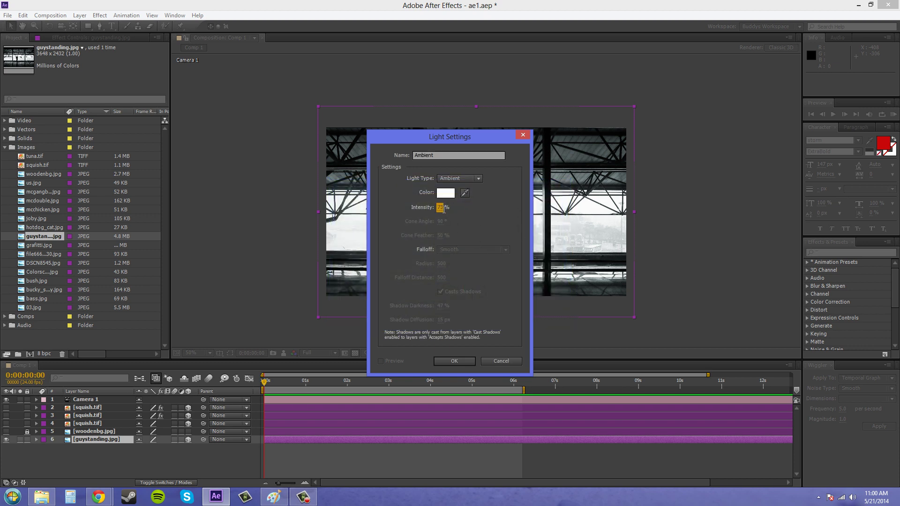
{"action": "left_click", "coordinate": [441, 207]}
{"action": "type", "text": "100"}
{"action": "key", "text": "Return"}
{"action": "left_click", "coordinate": [453, 361]}
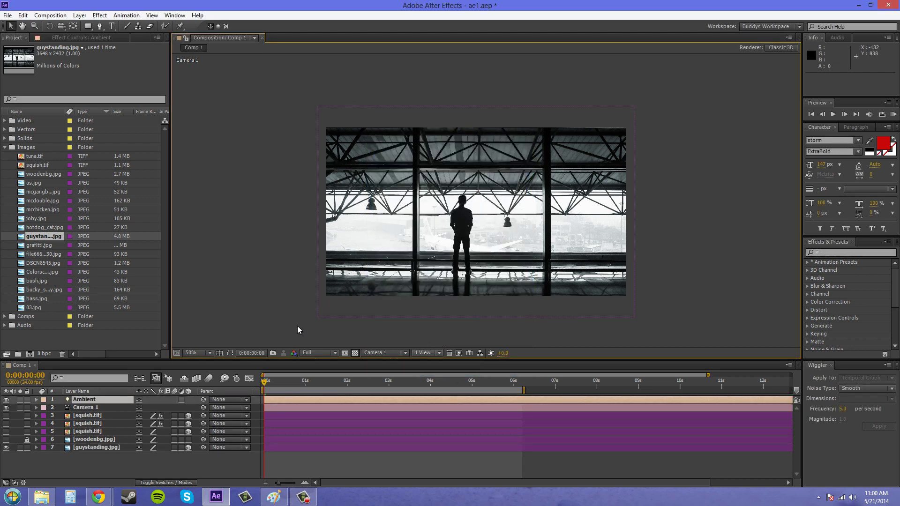
Reopen the Ambient light settings and preview a hue change, keeping it white
{"action": "double_click", "coordinate": [88, 400]}
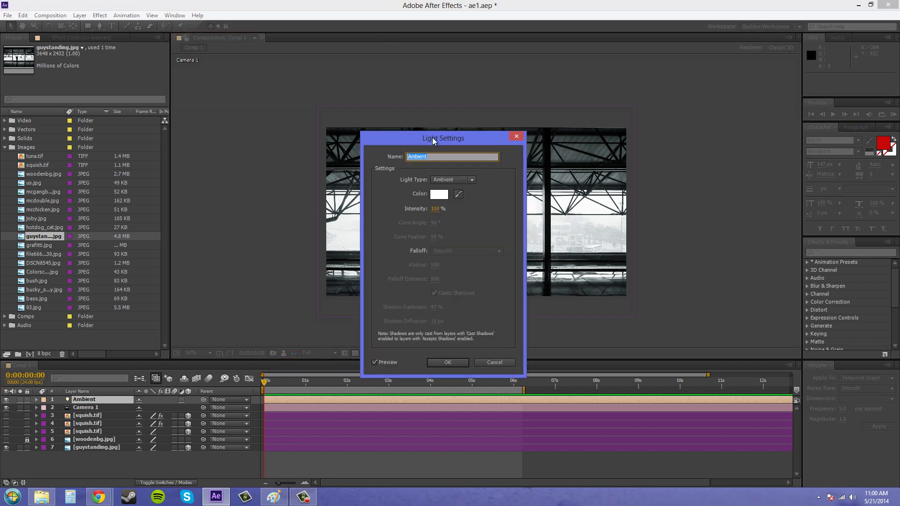
{"action": "left_click_drag", "start_coordinate": [432, 137], "coordinate": [221, 114]}
{"action": "left_click", "coordinate": [201, 168]}
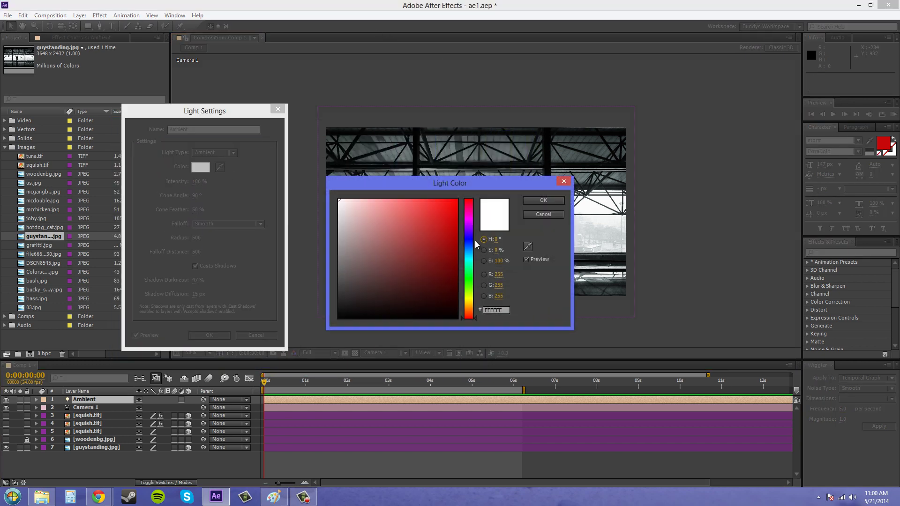
{"action": "left_click_drag", "start_coordinate": [463, 237], "coordinate": [467, 265]}
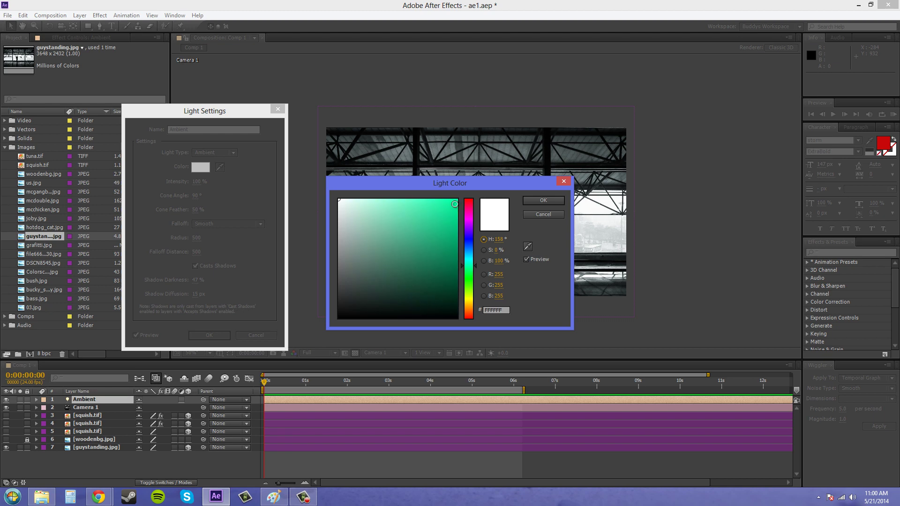
{"action": "left_click_drag", "start_coordinate": [502, 184], "coordinate": [717, 220]}
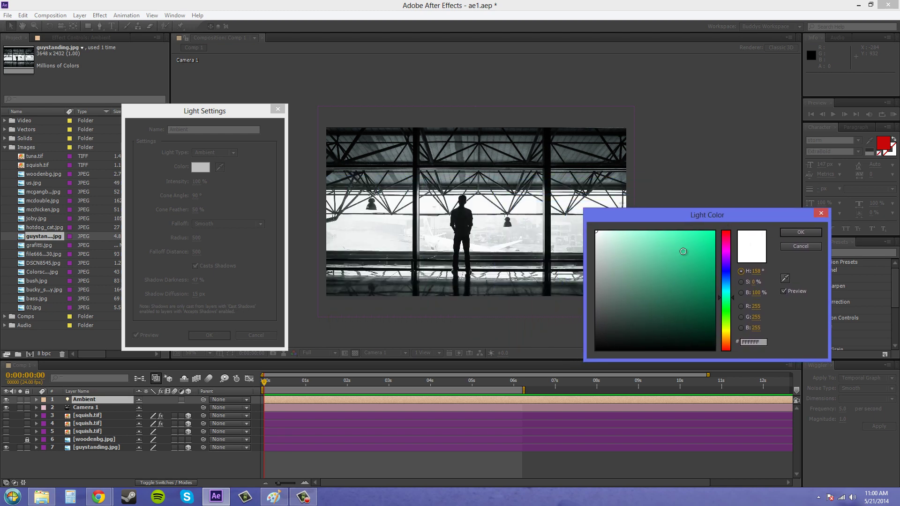
{"action": "left_click", "coordinate": [792, 232]}
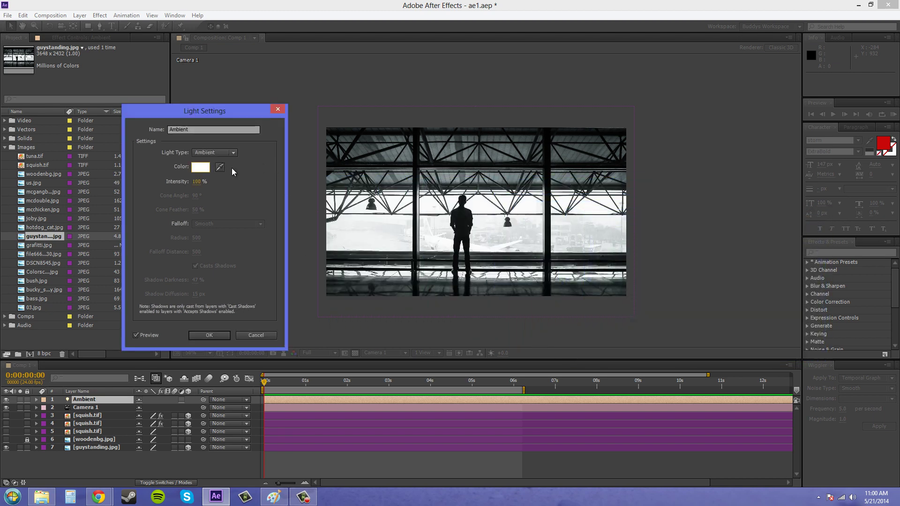
Change the Ambient light colour to a pale pink
{"action": "left_click", "coordinate": [201, 167]}
{"action": "left_click_drag", "start_coordinate": [468, 266], "coordinate": [468, 289]}
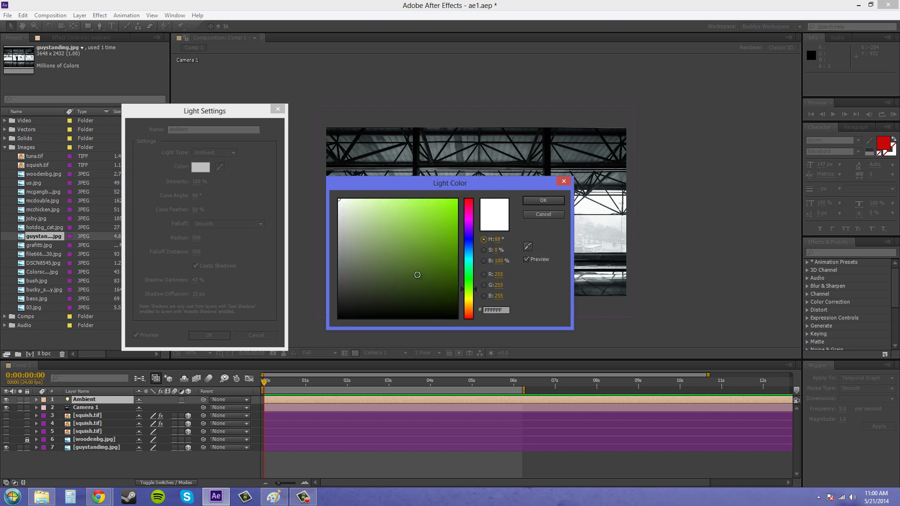
{"action": "left_click", "coordinate": [397, 230]}
{"action": "mouse_move", "coordinate": [396, 229]}
{"action": "left_mouse_down"}
{"action": "mouse_move", "coordinate": [394, 206]}
{"action": "mouse_move", "coordinate": [375, 203]}
{"action": "left_mouse_up"}
{"action": "left_click_drag", "start_coordinate": [468, 271], "coordinate": [468, 324]}
{"action": "left_click_drag", "start_coordinate": [375, 203], "coordinate": [362, 202]}
{"action": "left_click", "coordinate": [542, 201]}
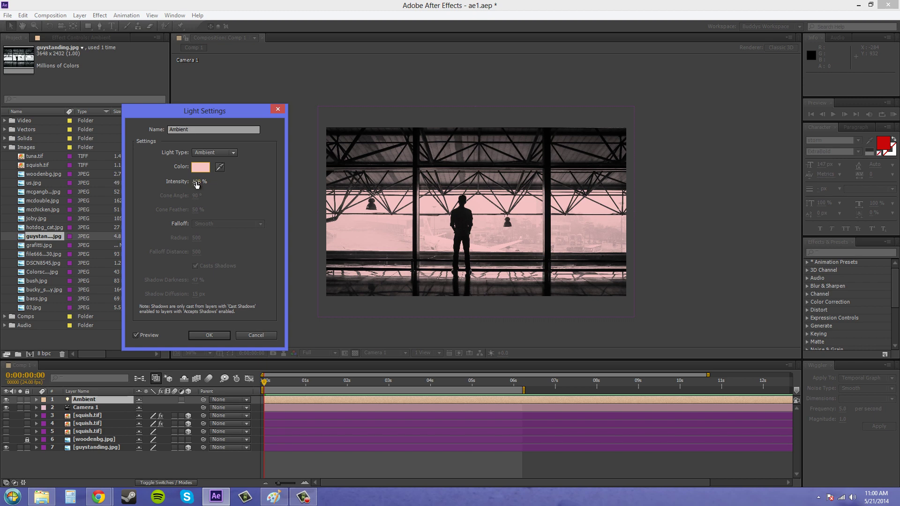
Set the Ambient light intensity to 55% and apply the changes
{"action": "left_click_drag", "start_coordinate": [195, 181], "coordinate": [234, 182]}
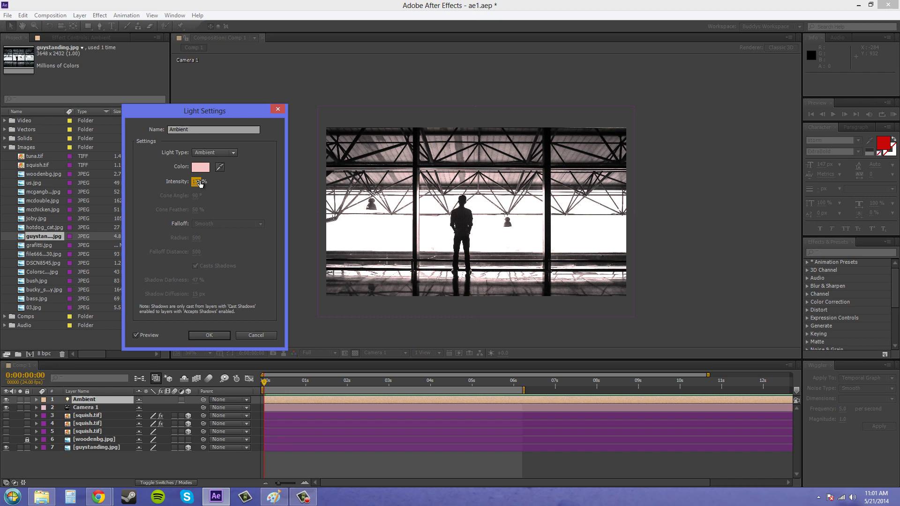
{"action": "left_click_drag", "start_coordinate": [196, 182], "coordinate": [136, 188]}
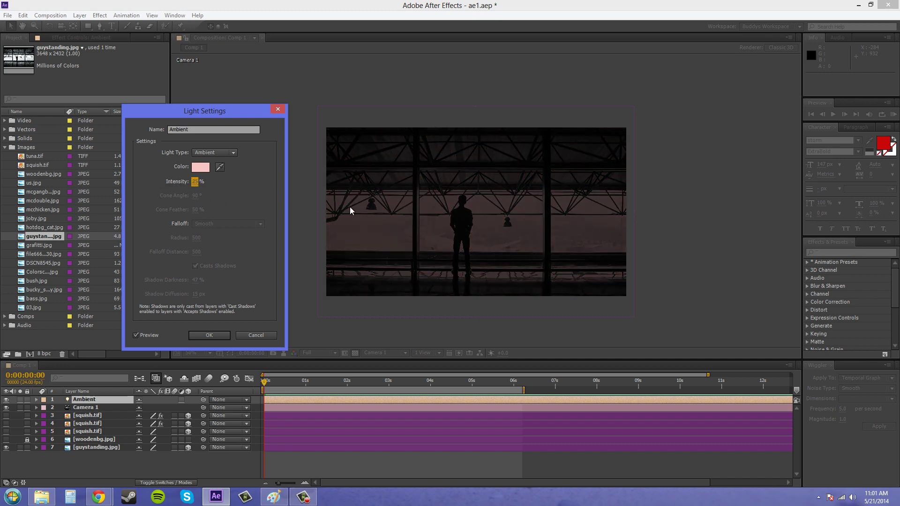
{"action": "type", "text": "55"}
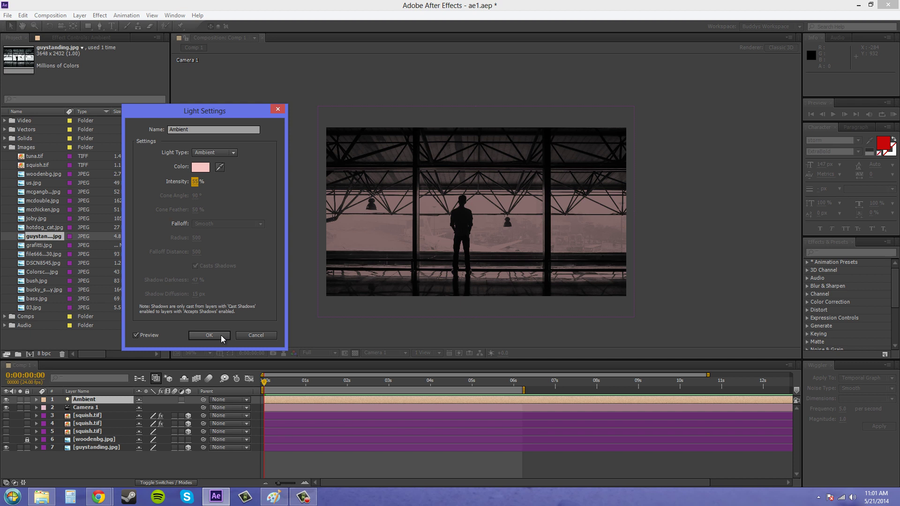
{"action": "left_click", "coordinate": [209, 335]}
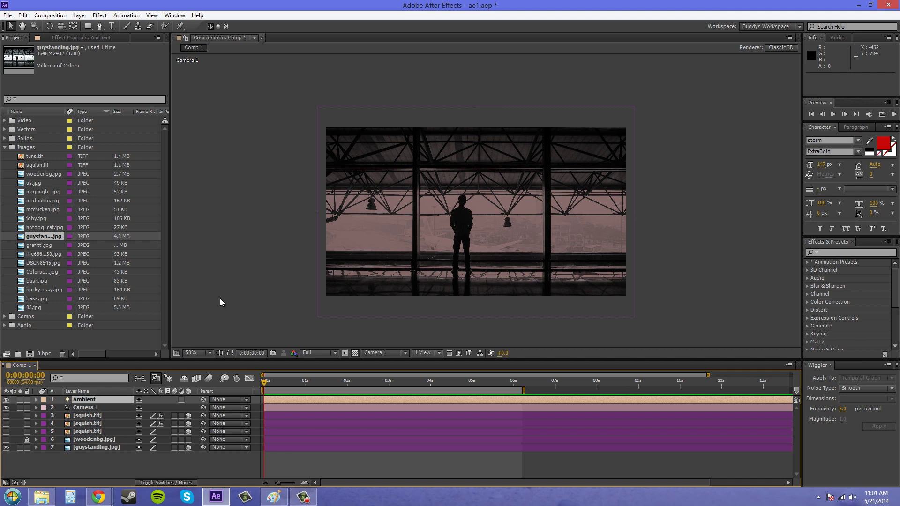
Add a new Spot light with a 30° cone angle and 100% intensity
{"action": "left_click", "coordinate": [99, 15]}
{"action": "mouse_move", "coordinate": [89, 26]}
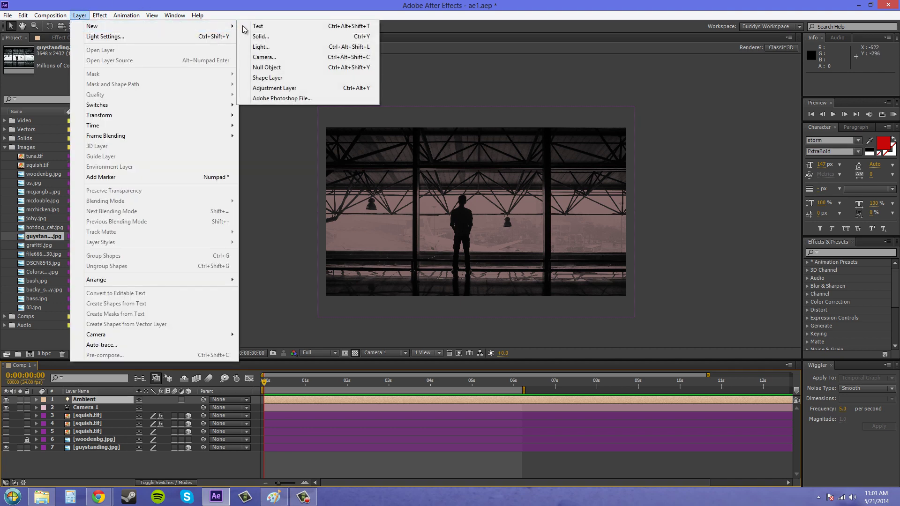
{"action": "left_click", "coordinate": [270, 46]}
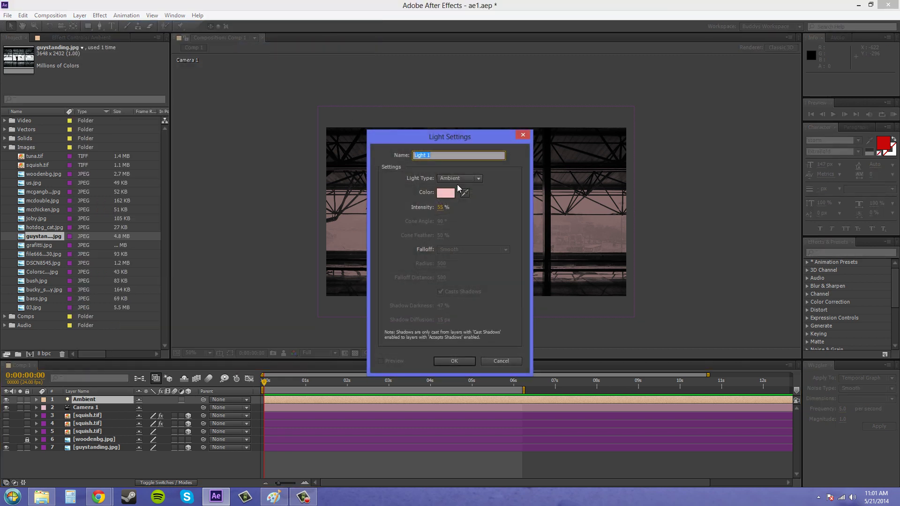
{"action": "left_click", "coordinate": [458, 178]}
{"action": "left_click", "coordinate": [458, 200]}
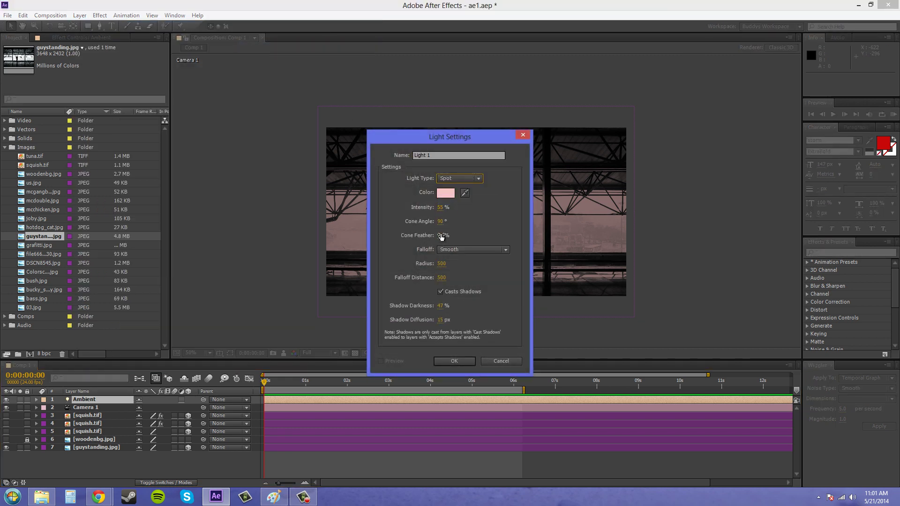
{"action": "left_click_drag", "start_coordinate": [442, 221], "coordinate": [415, 222]}
{"action": "left_click", "coordinate": [441, 221]}
{"action": "type", "text": "30"}
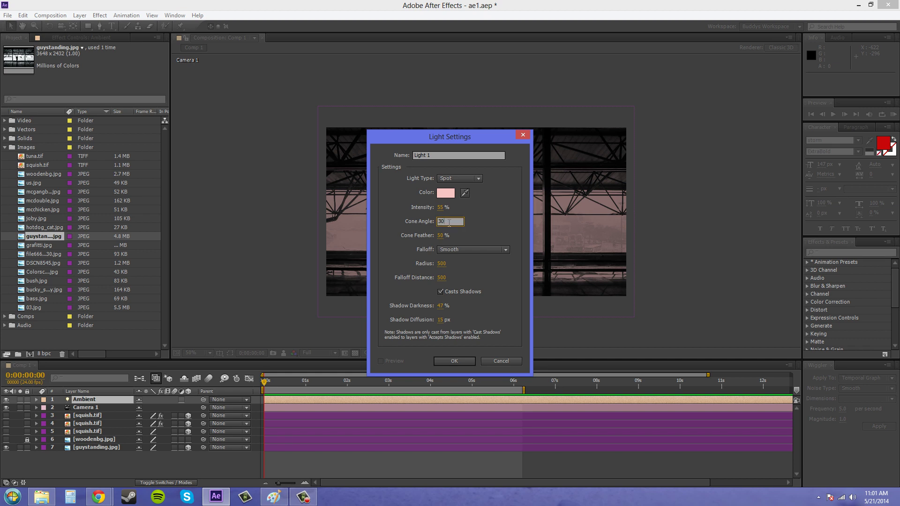
{"action": "key", "text": "shift+Tab"}
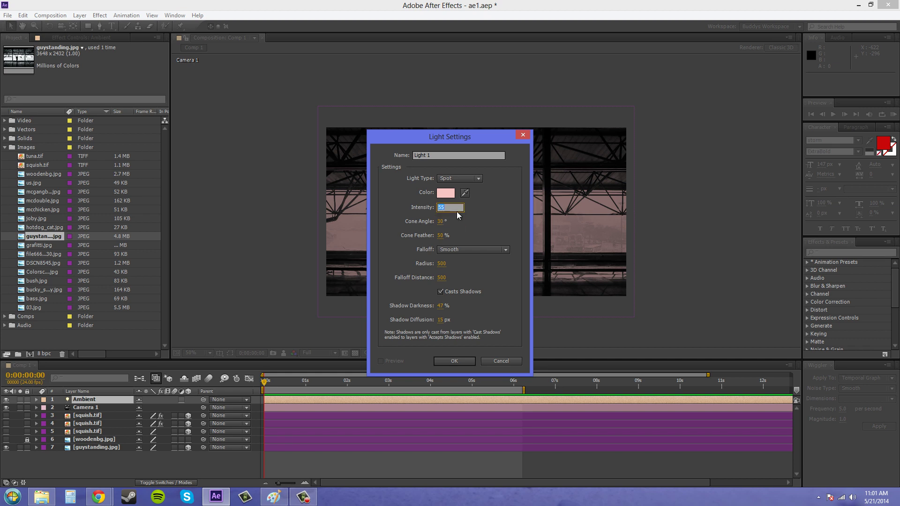
{"action": "type", "text": "100"}
Make it white, name it spotlight, disable shadows, set falloff to None
{"action": "left_click", "coordinate": [451, 195]}
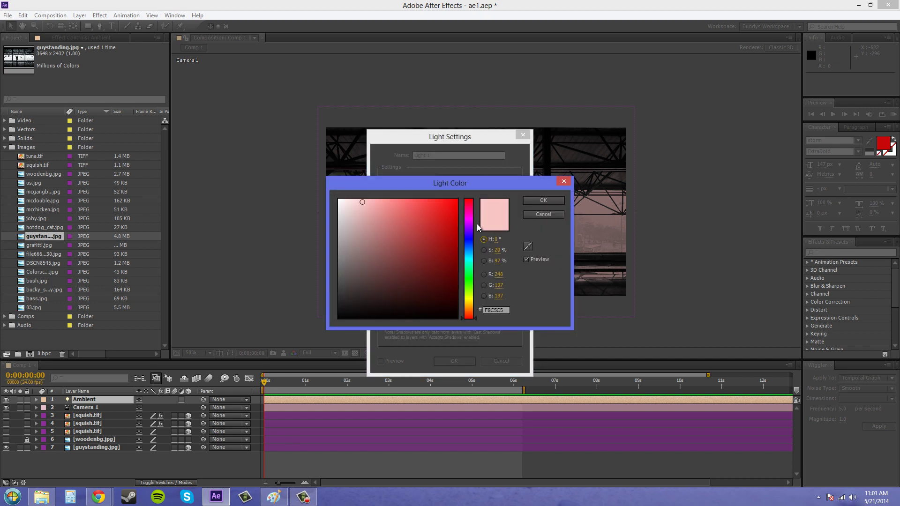
{"action": "left_click", "coordinate": [550, 200]}
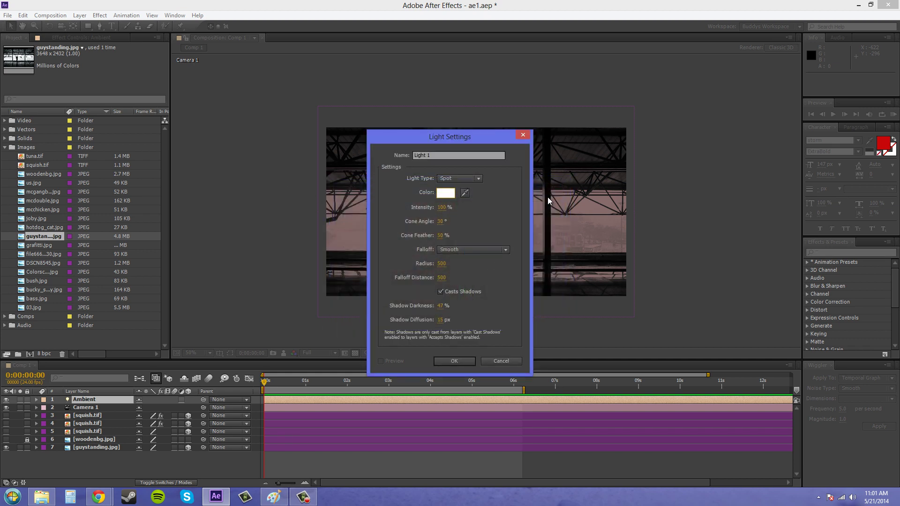
{"action": "left_click", "coordinate": [479, 155]}
{"action": "type", "text": "spotlight"}
{"action": "left_click", "coordinate": [447, 249]}
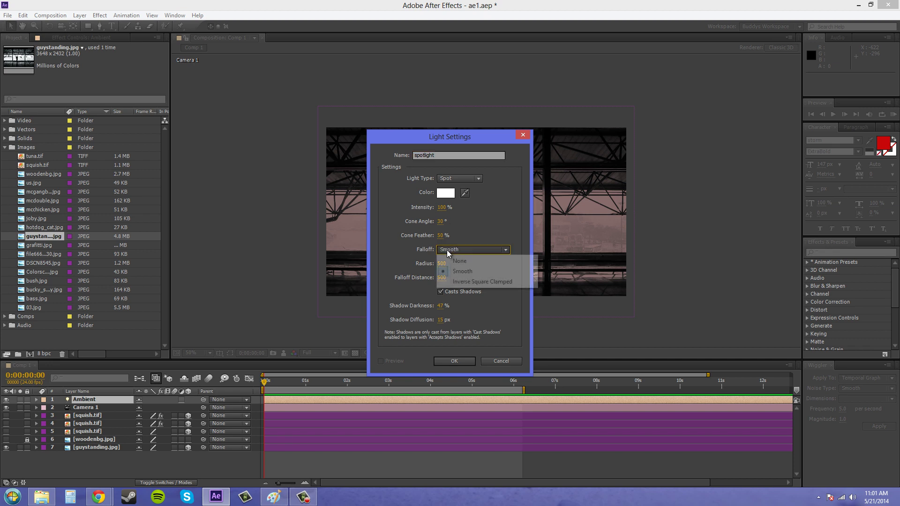
{"action": "left_click", "coordinate": [461, 250]}
{"action": "left_click", "coordinate": [442, 290]}
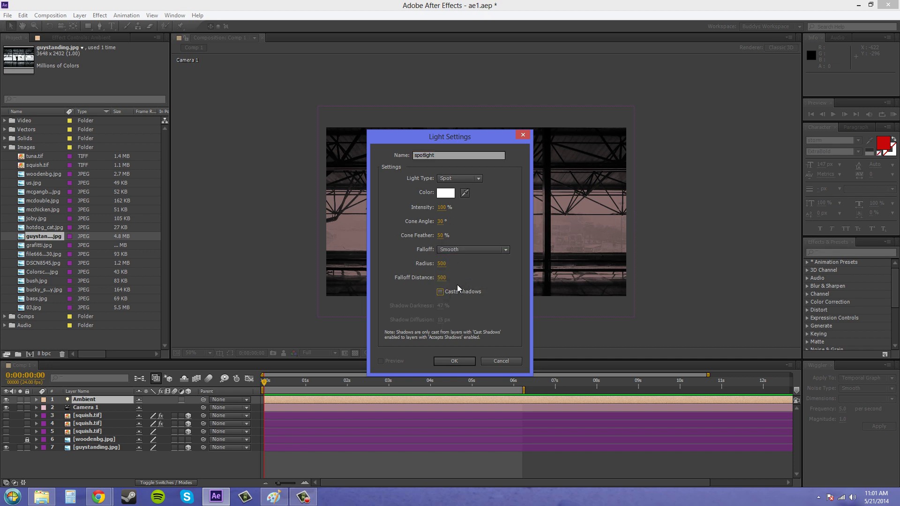
{"action": "left_click", "coordinate": [464, 252]}
{"action": "left_click", "coordinate": [478, 258]}
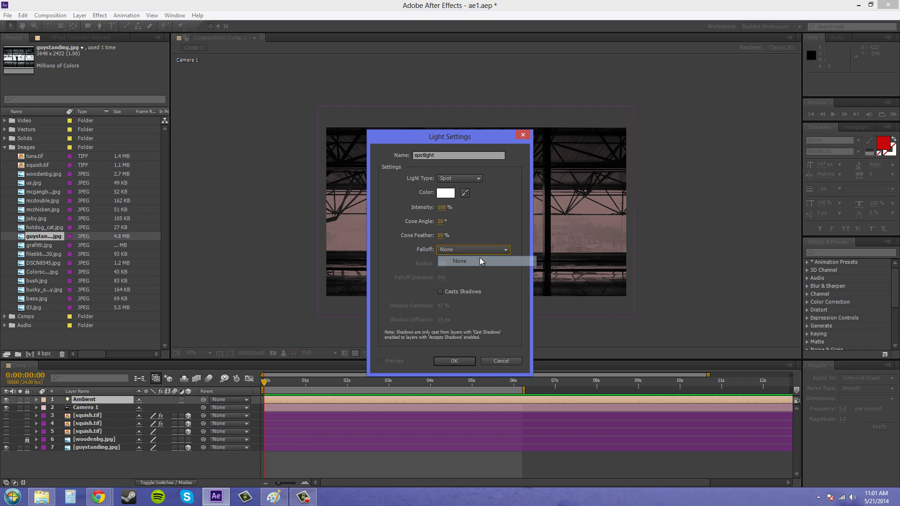
{"action": "left_click", "coordinate": [455, 360]}
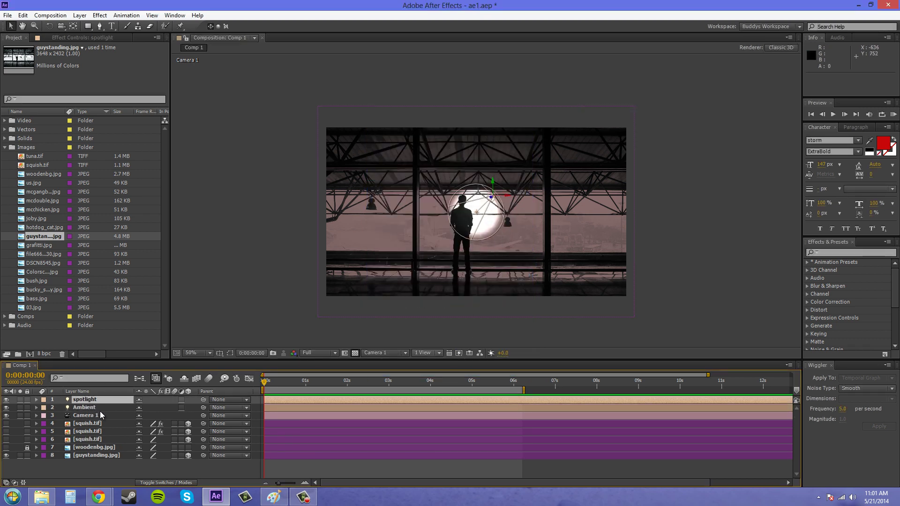
Hide the Ambient light, shift the spotlight left onto the man, and finish the Ambient name
{"action": "left_click", "coordinate": [6, 407]}
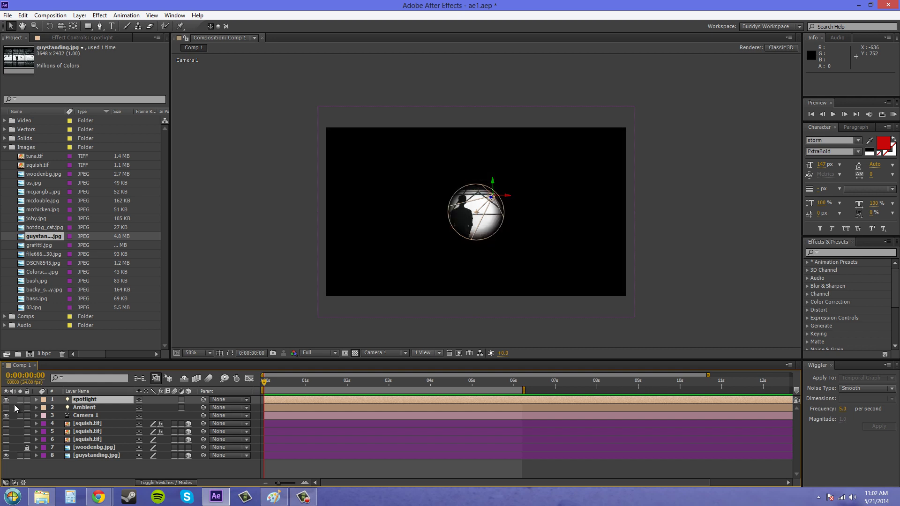
{"action": "left_click_drag", "start_coordinate": [507, 194], "coordinate": [493, 195]}
{"action": "left_click", "coordinate": [94, 407]}
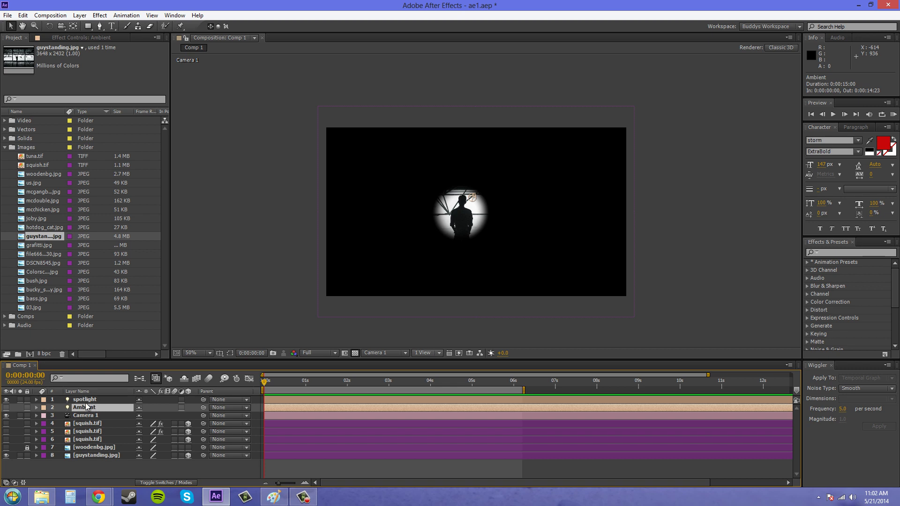
{"action": "type", "text": "nt"}
Make the Ambient light pure white (FFFFFF) and raise its intensity
{"action": "double_click", "coordinate": [88, 407]}
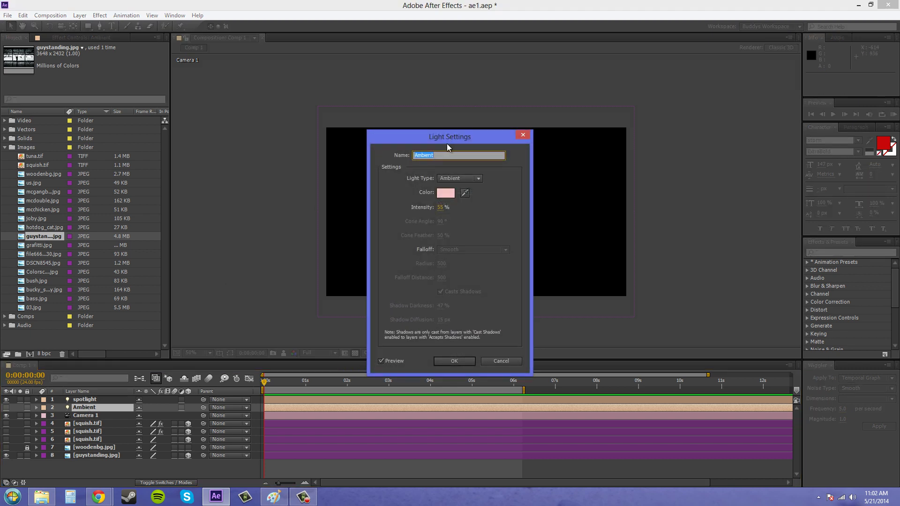
{"action": "left_click_drag", "start_coordinate": [447, 146], "coordinate": [222, 124]}
{"action": "left_click", "coordinate": [220, 171]}
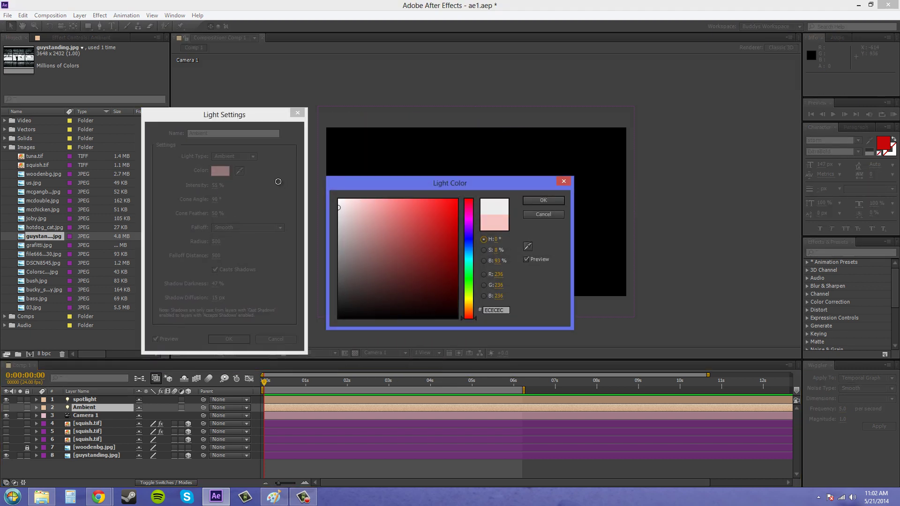
{"action": "left_click", "coordinate": [339, 199]}
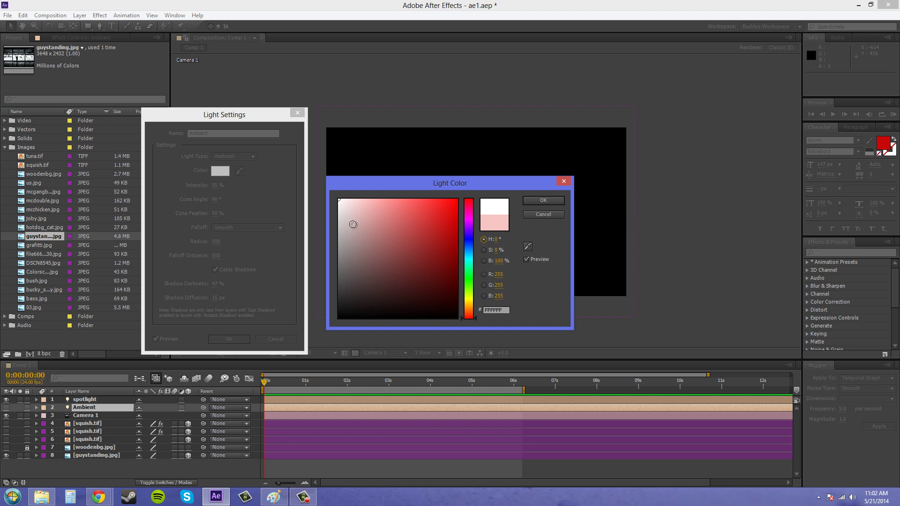
{"action": "left_click_drag", "start_coordinate": [352, 224], "coordinate": [328, 219]}
{"action": "left_click", "coordinate": [556, 202]}
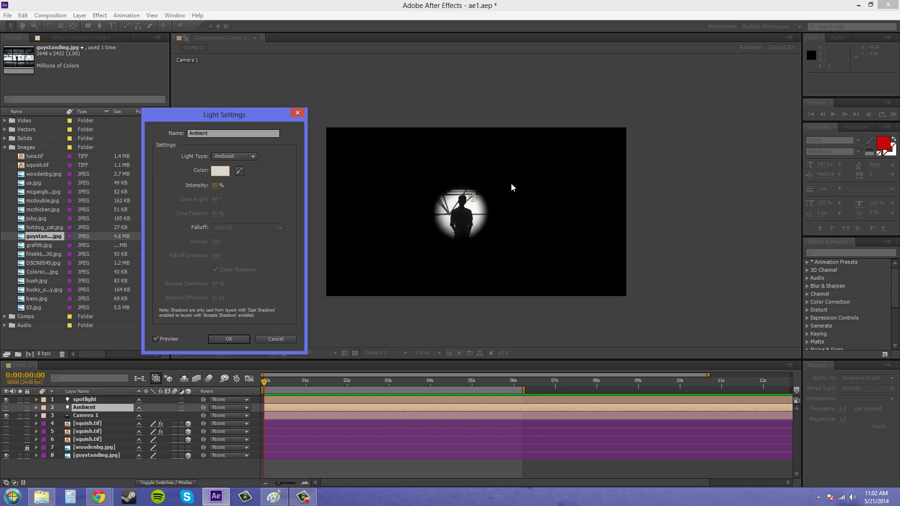
{"action": "left_click_drag", "start_coordinate": [262, 117], "coordinate": [225, 114]}
{"action": "left_click_drag", "start_coordinate": [180, 182], "coordinate": [219, 184]}
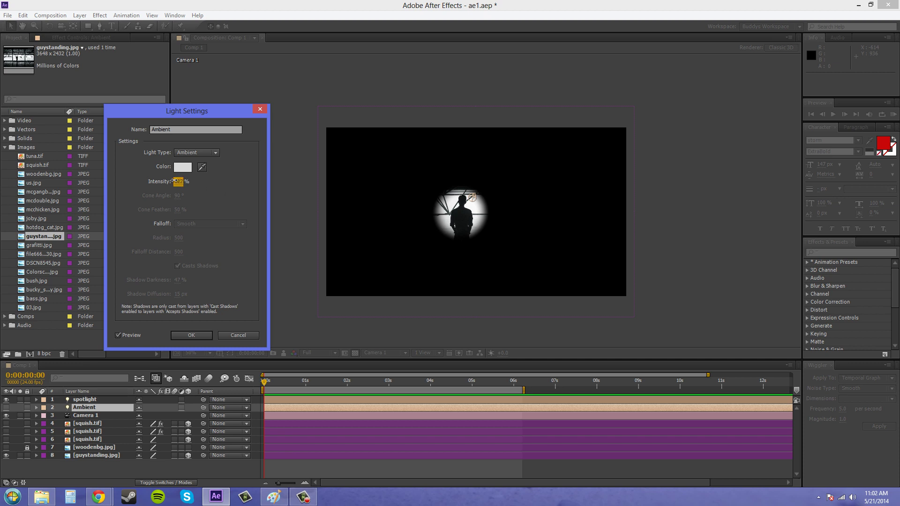
{"action": "left_click", "coordinate": [189, 334]}
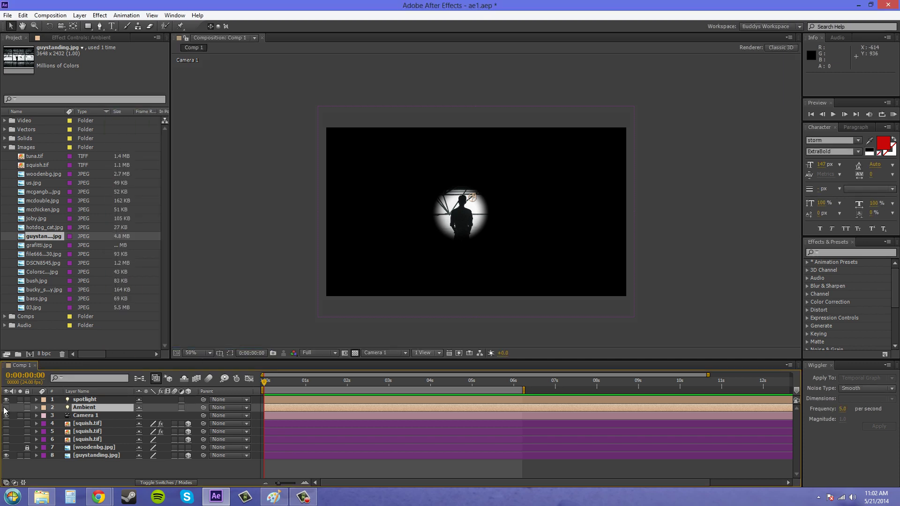
Scrub the Ambient light's intensity down to a low value and apply it
{"action": "double_click", "coordinate": [100, 408]}
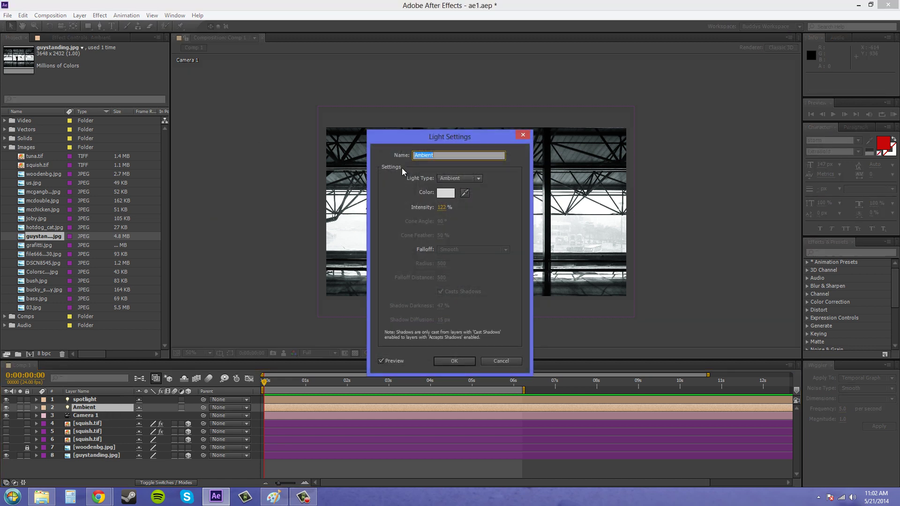
{"action": "left_click_drag", "start_coordinate": [422, 134], "coordinate": [224, 120]}
{"action": "left_click_drag", "start_coordinate": [231, 182], "coordinate": [178, 184]}
{"action": "left_click_drag", "start_coordinate": [269, 116], "coordinate": [181, 101]}
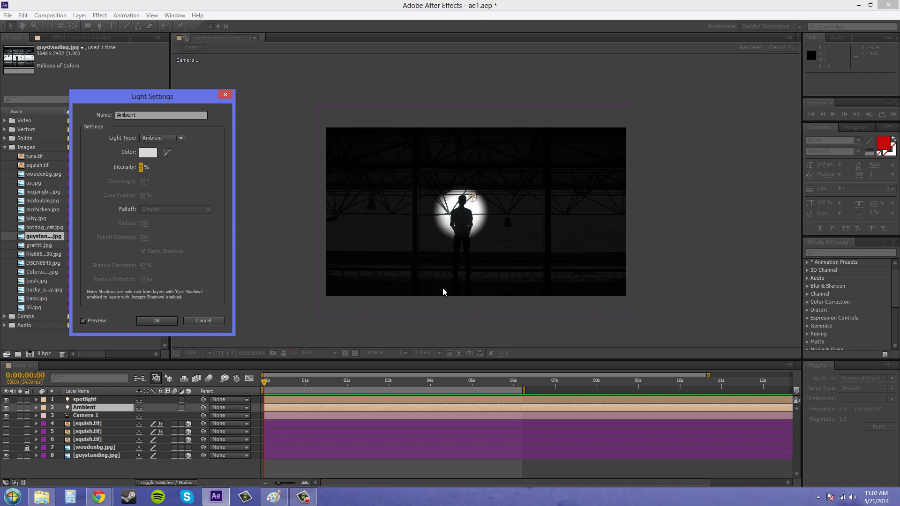
{"action": "left_click", "coordinate": [159, 321]}
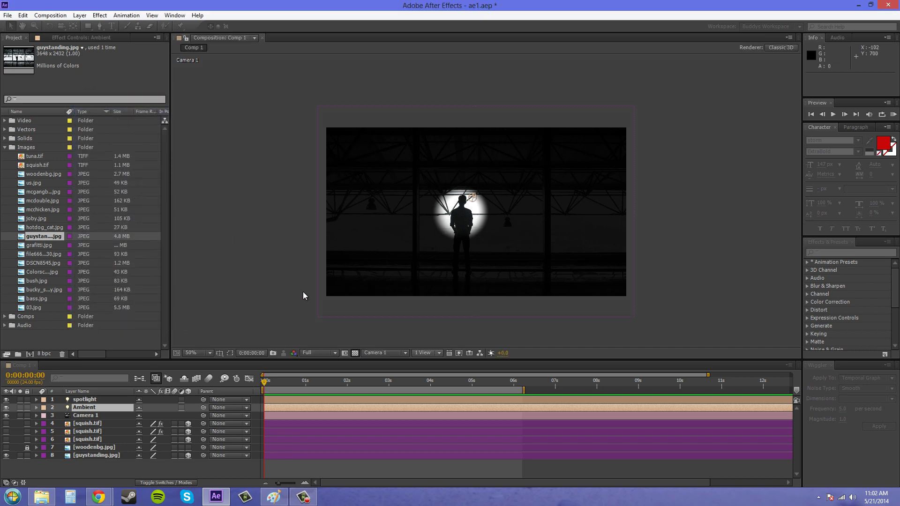
{"action": "left_click", "coordinate": [263, 294]}
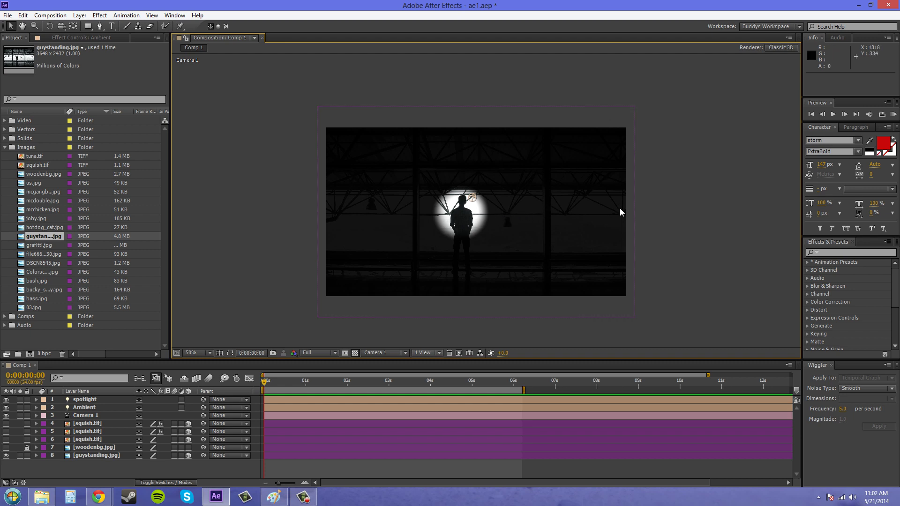
{"action": "left_click", "coordinate": [70, 407]}
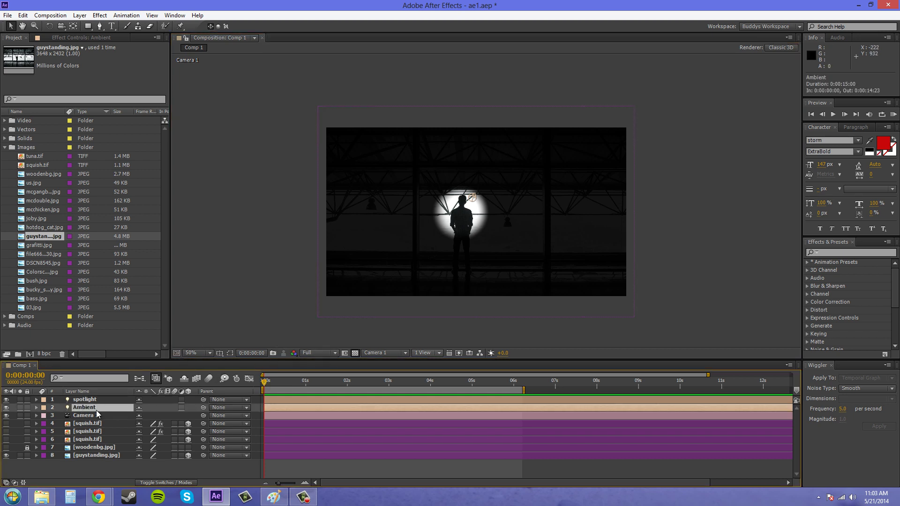
{"action": "left_click", "coordinate": [37, 407]}
{"action": "left_click", "coordinate": [44, 415]}
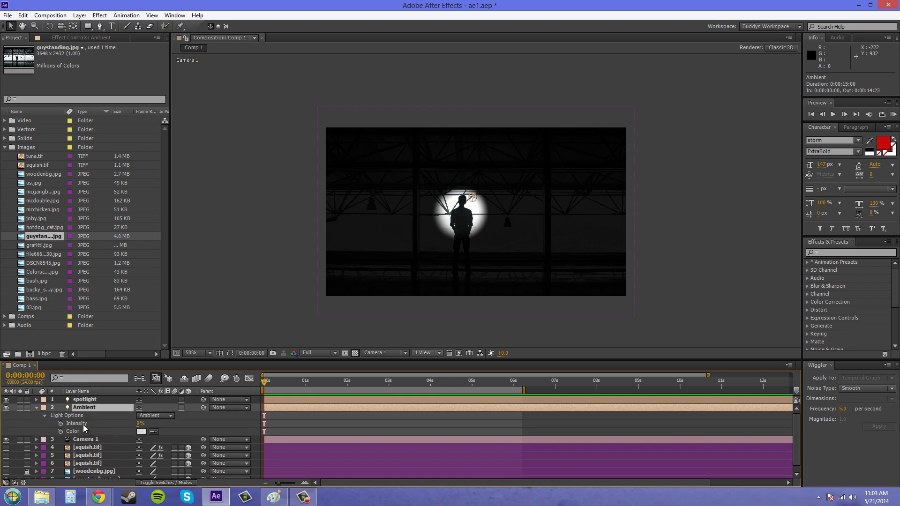
{"action": "left_click", "coordinate": [37, 408]}
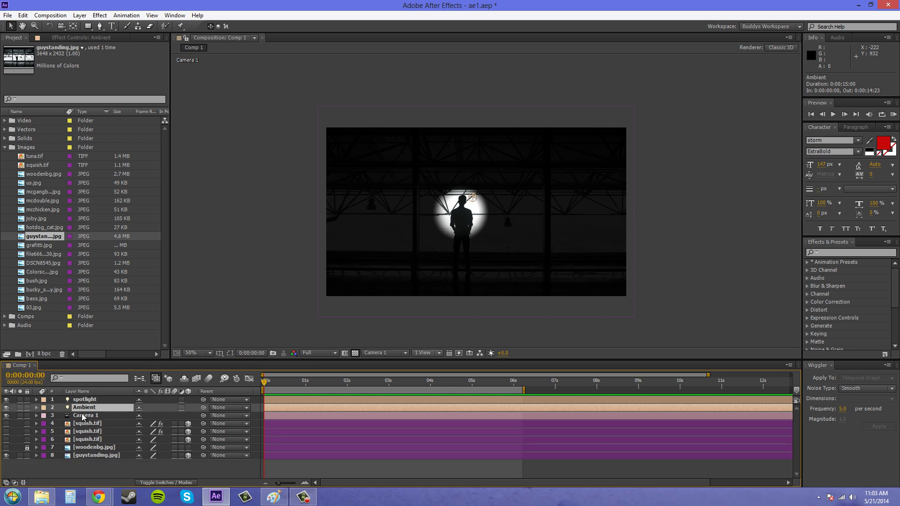
{"action": "left_click", "coordinate": [37, 406]}
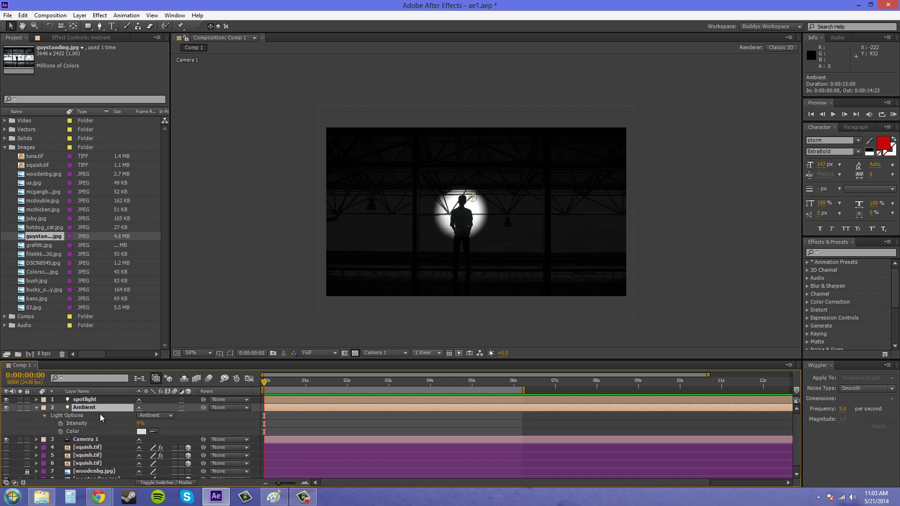
{"action": "left_click", "coordinate": [36, 408]}
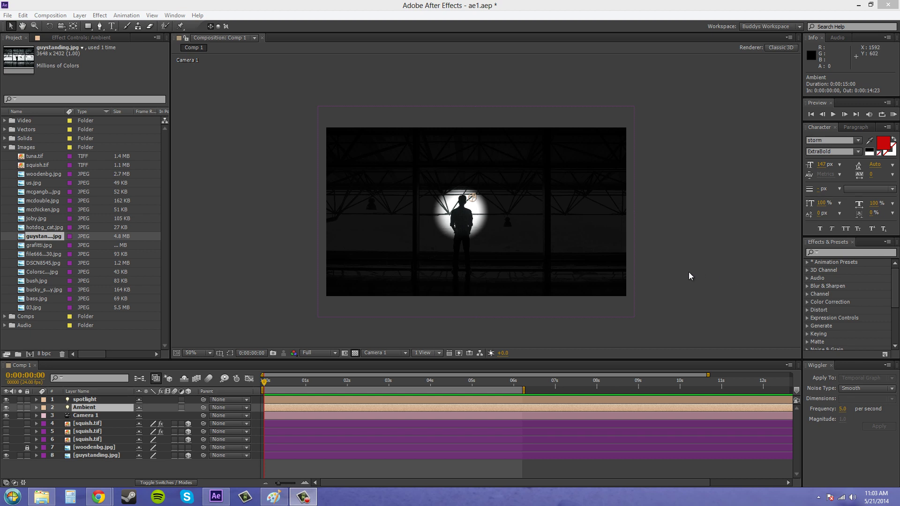
Hide the Ambient light, make the spotlight white with a wider cone, and shift it right
{"action": "left_click", "coordinate": [6, 407]}
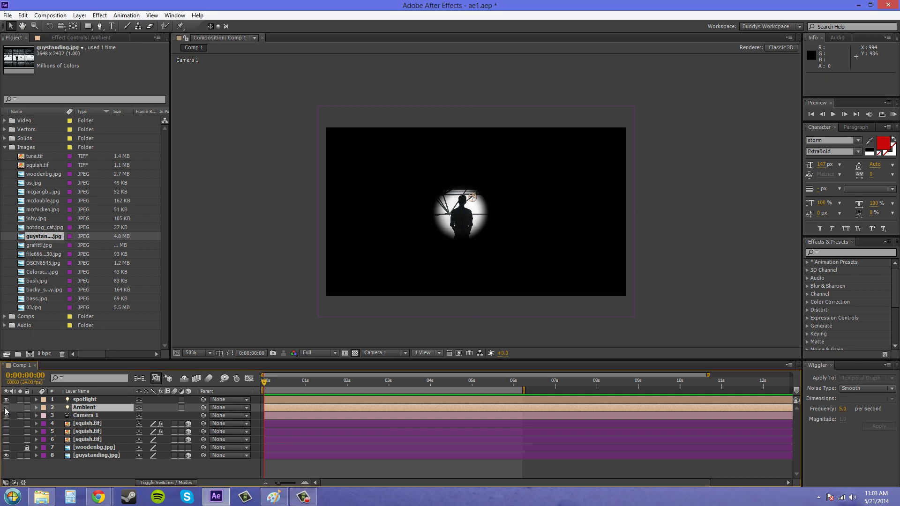
{"action": "double_click", "coordinate": [91, 401]}
{"action": "left_click", "coordinate": [448, 192]}
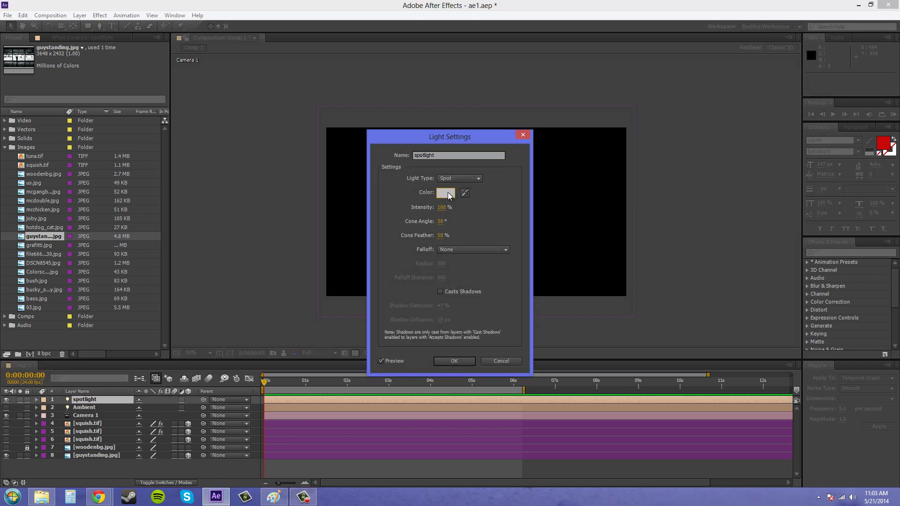
{"action": "mouse_move", "coordinate": [375, 218]}
{"action": "left_mouse_down"}
{"action": "mouse_move", "coordinate": [367, 206]}
{"action": "mouse_move", "coordinate": [311, 196]}
{"action": "left_mouse_up"}
{"action": "left_click", "coordinate": [561, 203]}
{"action": "left_click_drag", "start_coordinate": [440, 222], "coordinate": [482, 222]}
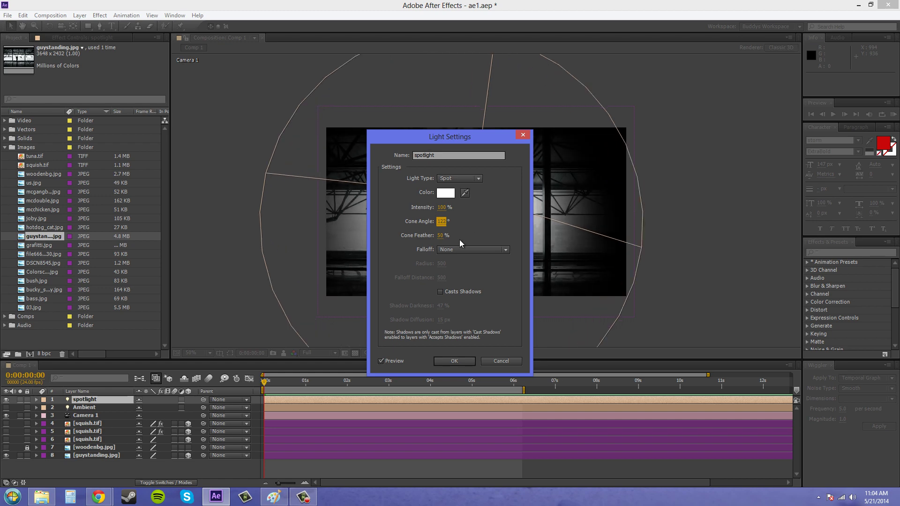
{"action": "left_click", "coordinate": [453, 361]}
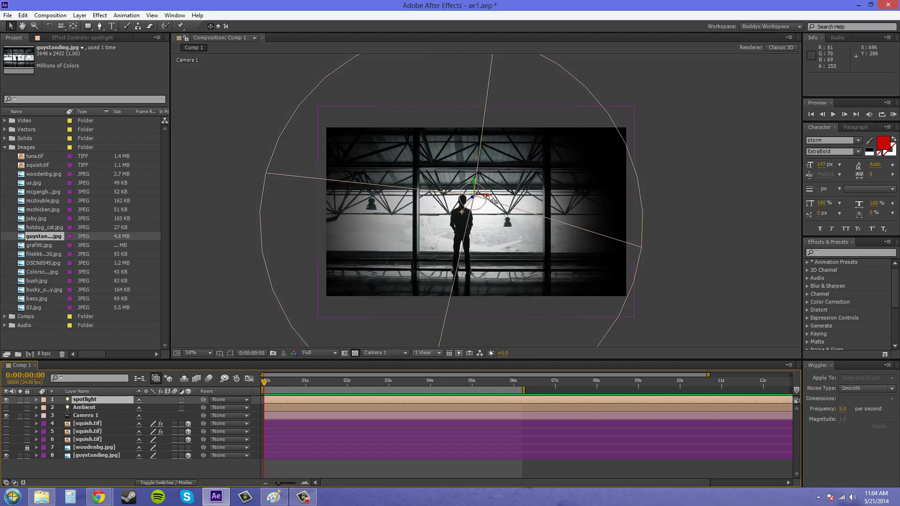
{"action": "left_click_drag", "start_coordinate": [492, 199], "coordinate": [508, 201]}
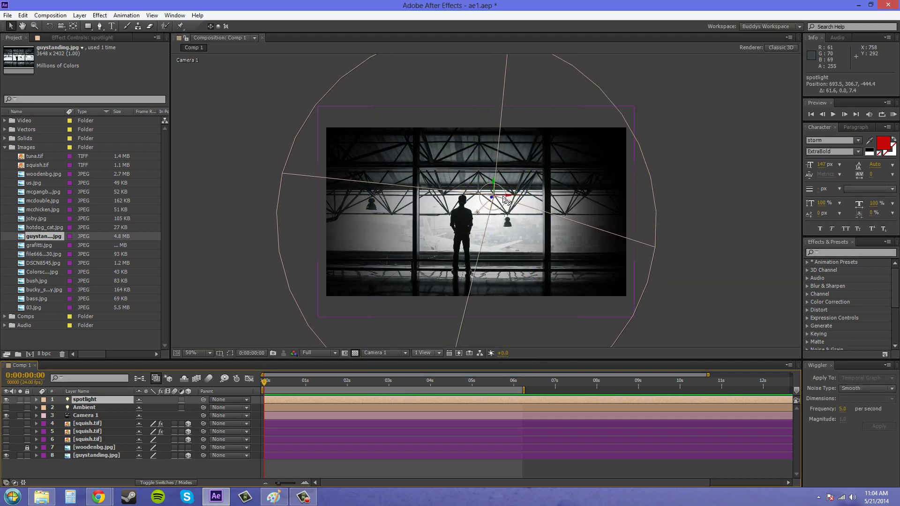
{"action": "left_click", "coordinate": [692, 218]}
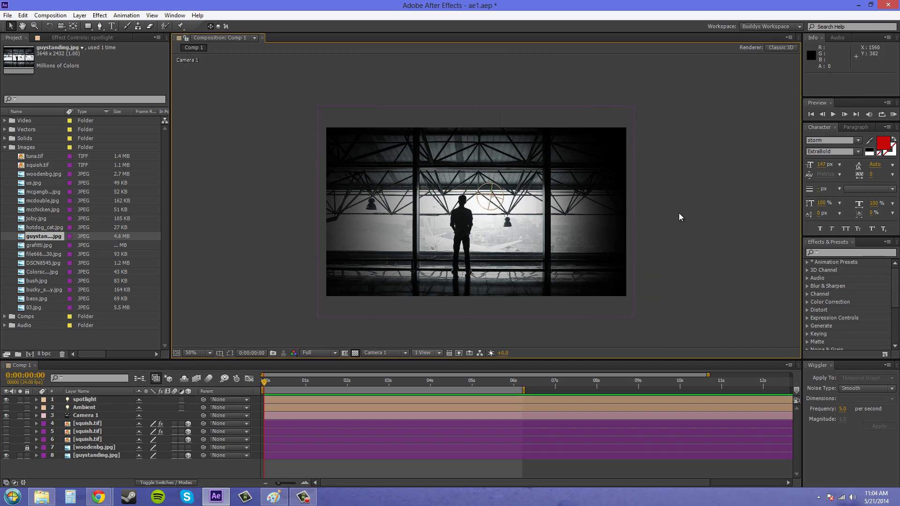
Set the spotlight cone angle to 109° and nudge the light along X
{"action": "double_click", "coordinate": [86, 401]}
{"action": "left_click_drag", "start_coordinate": [446, 223], "coordinate": [449, 349]}
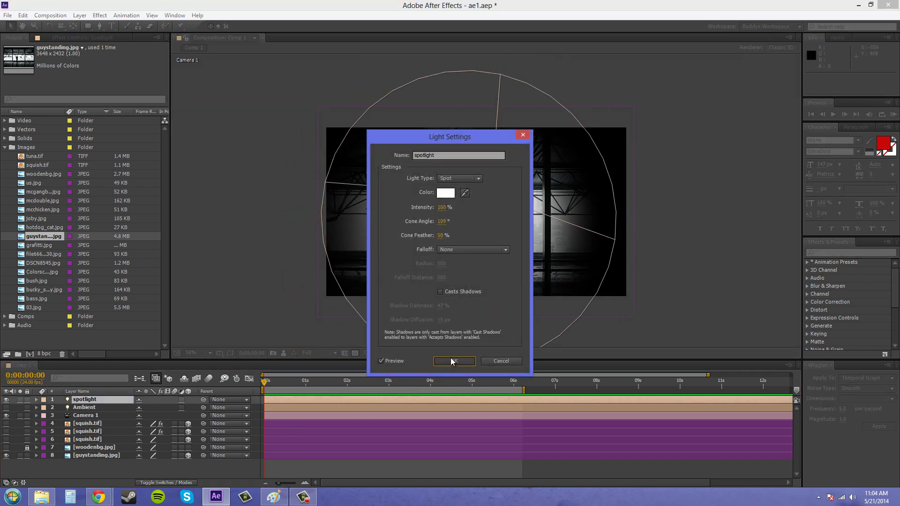
{"action": "left_click", "coordinate": [454, 361]}
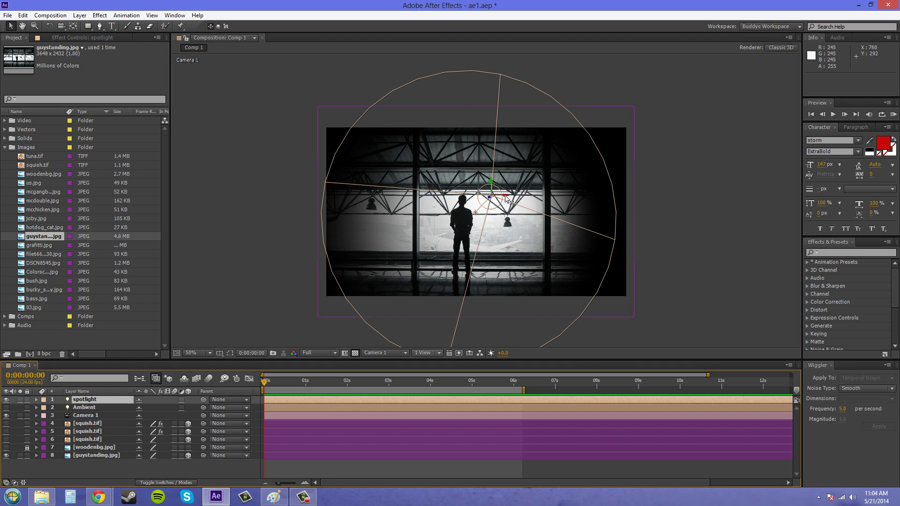
{"action": "left_click_drag", "start_coordinate": [507, 197], "coordinate": [525, 194]}
{"action": "left_click", "coordinate": [698, 218]}
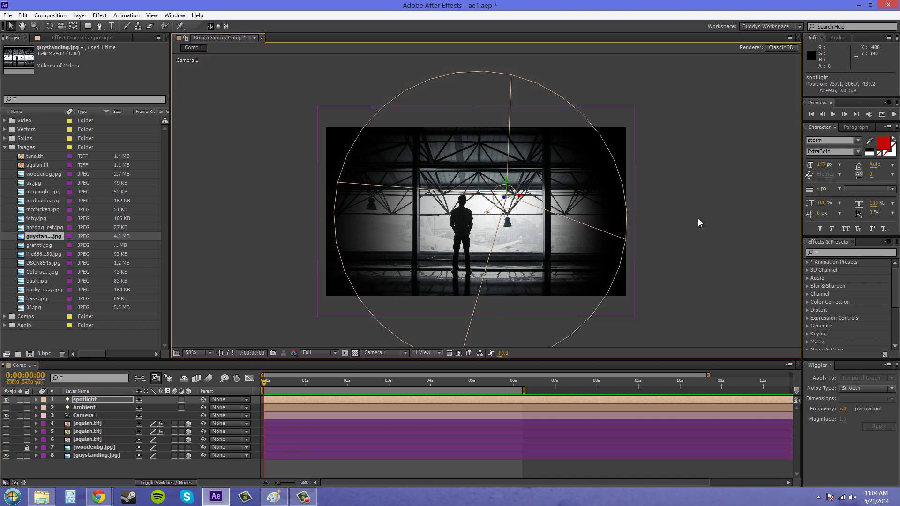
Preview an Ambient intensity of -31%, then cancel the change
{"action": "double_click", "coordinate": [89, 407]}
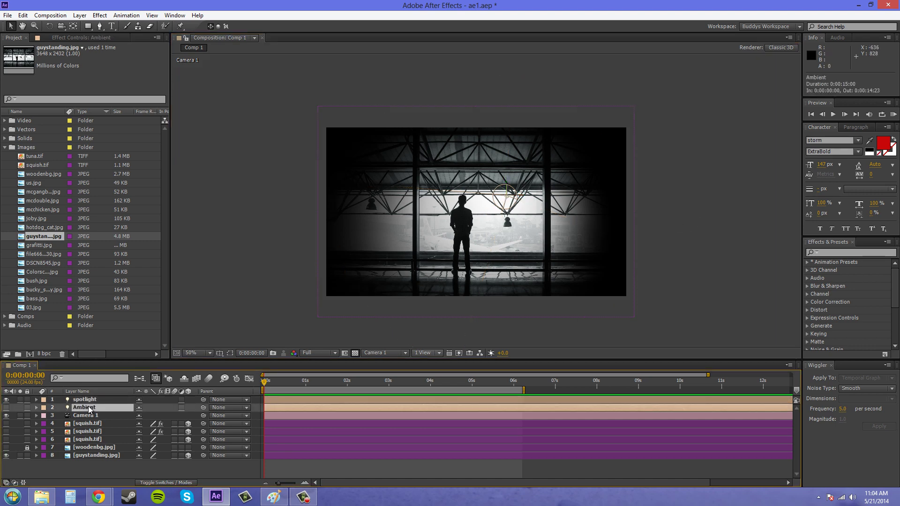
{"action": "left_click_drag", "start_coordinate": [451, 136], "coordinate": [208, 137]}
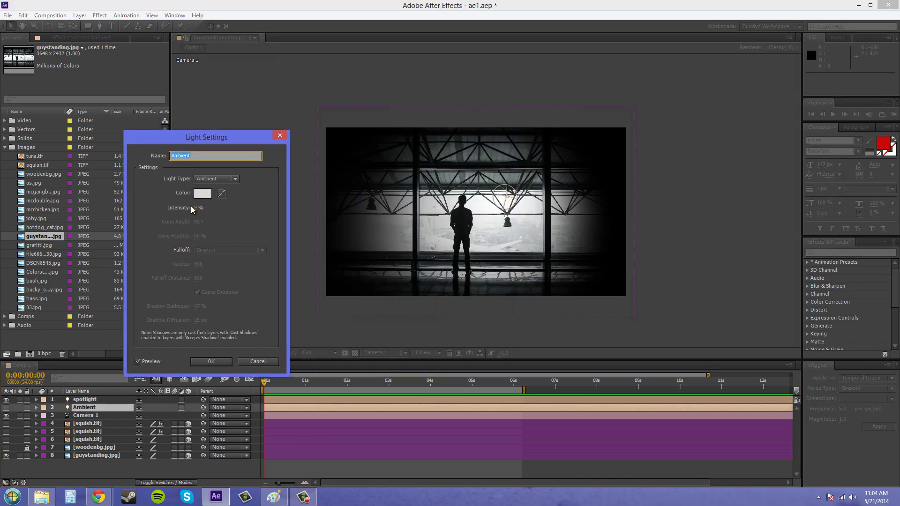
{"action": "left_click_drag", "start_coordinate": [197, 209], "coordinate": [178, 207]}
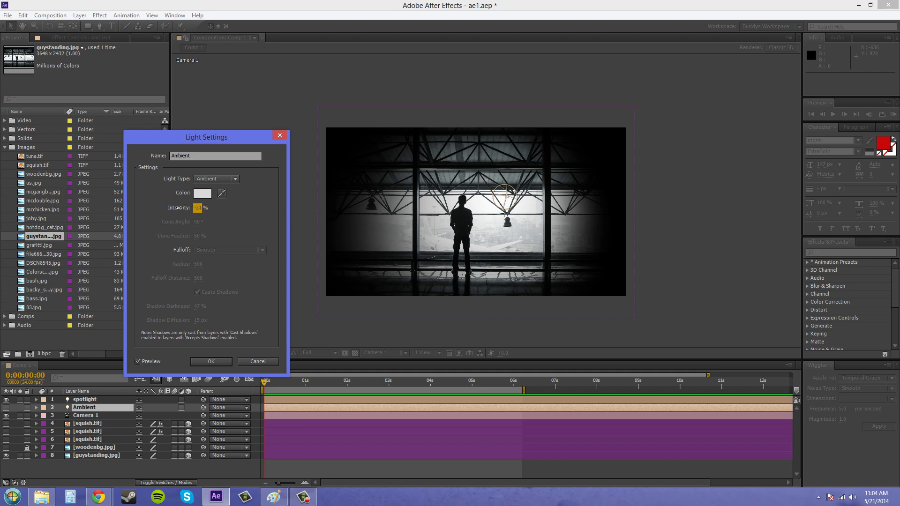
{"action": "left_click", "coordinate": [258, 361]}
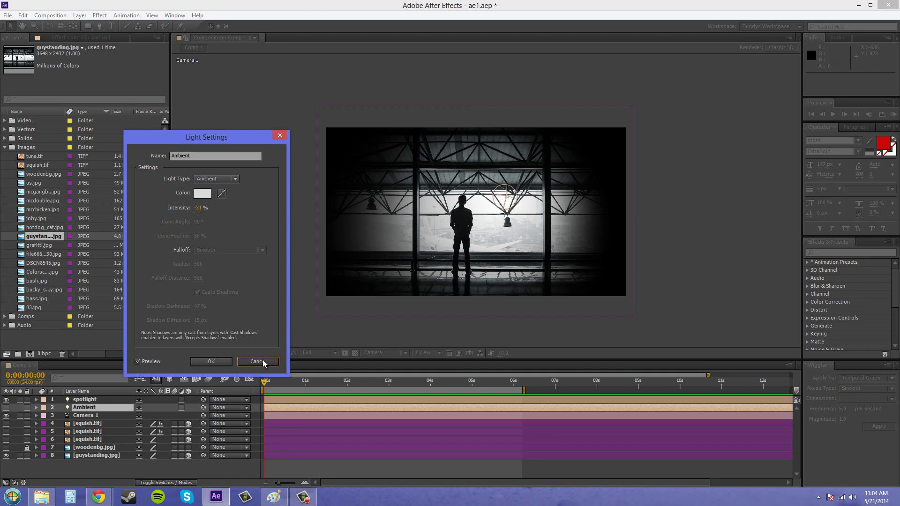
Reopen the Ambient settings and scrub intensity down to a negative value
{"action": "double_click", "coordinate": [72, 407]}
{"action": "left_click_drag", "start_coordinate": [457, 136], "coordinate": [221, 110]}
{"action": "left_click", "coordinate": [197, 181]}
{"action": "left_click_drag", "start_coordinate": [195, 182], "coordinate": [179, 185]}
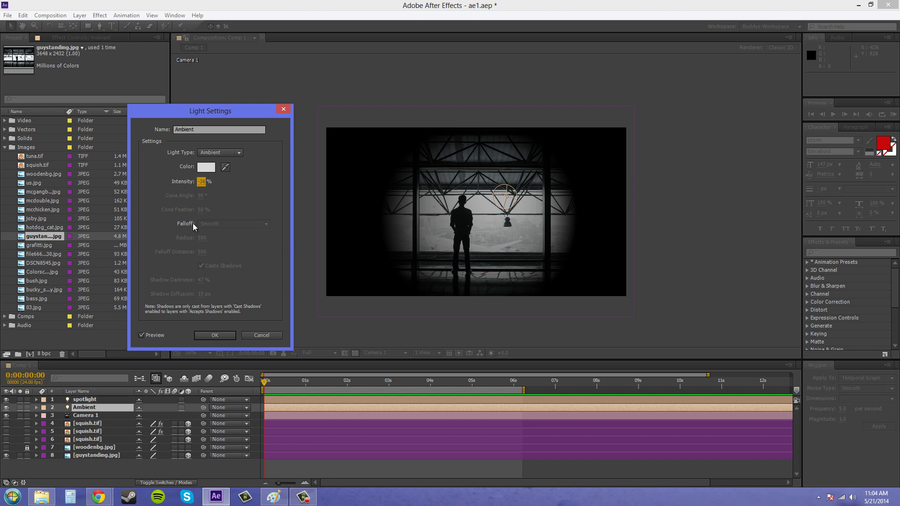
Try a near-white Ambient colour, then set it to black
{"action": "left_click", "coordinate": [207, 169]}
{"action": "left_click", "coordinate": [353, 224]}
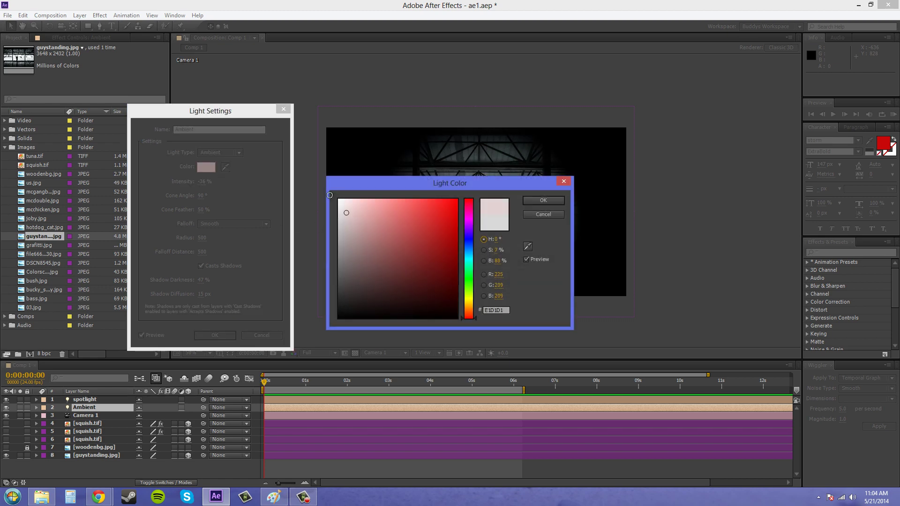
{"action": "left_click", "coordinate": [338, 200]}
{"action": "left_click", "coordinate": [543, 200]}
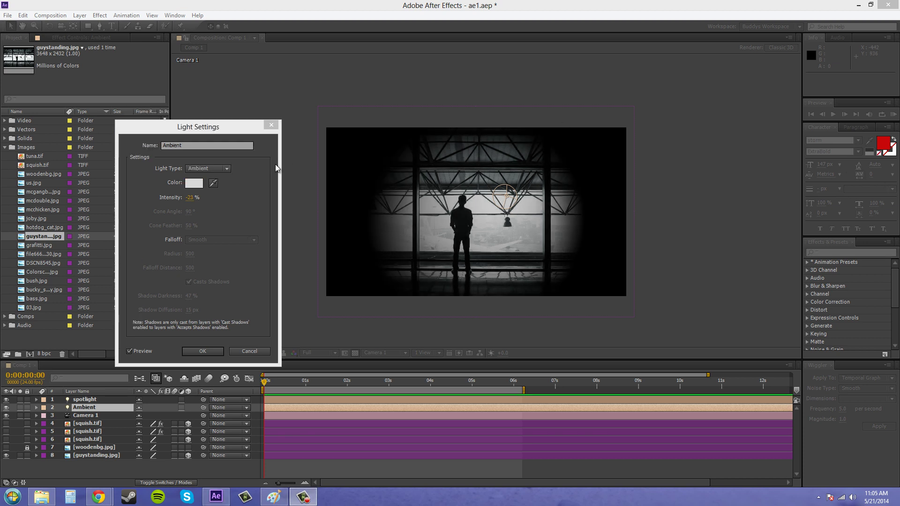
{"action": "left_click", "coordinate": [195, 184]}
{"action": "left_click_drag", "start_coordinate": [348, 221], "coordinate": [309, 371]}
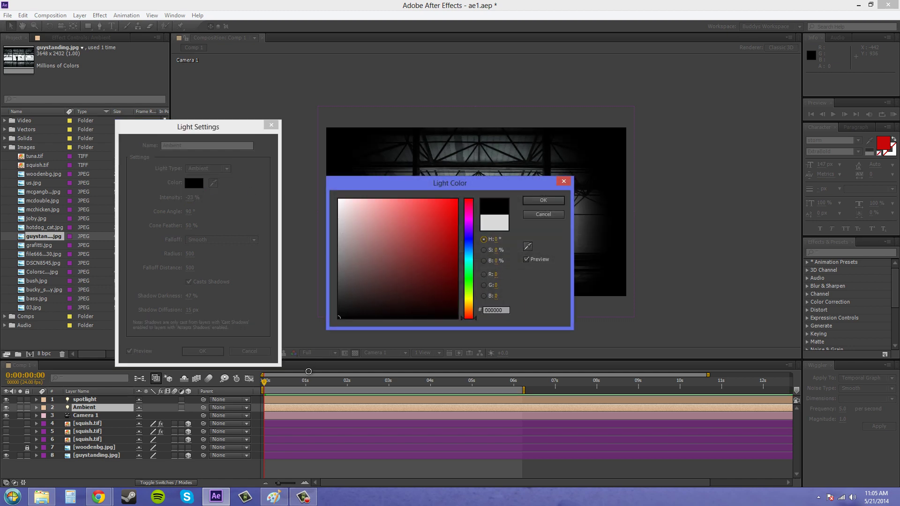
{"action": "left_click", "coordinate": [549, 200]}
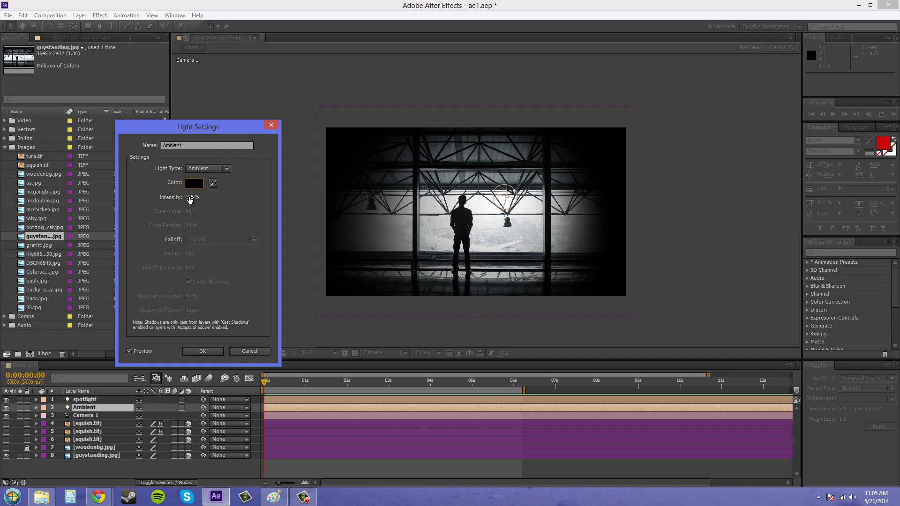
Set the Ambient light intensity to 100%
{"action": "left_click_drag", "start_coordinate": [189, 199], "coordinate": [351, 198]}
{"action": "left_click_drag", "start_coordinate": [189, 197], "coordinate": [861, 249]}
{"action": "left_click", "coordinate": [191, 197]}
{"action": "type", "text": "10"}
{"action": "key", "text": "Return"}
Change the Ambient light colour to white
{"action": "left_click", "coordinate": [197, 182]}
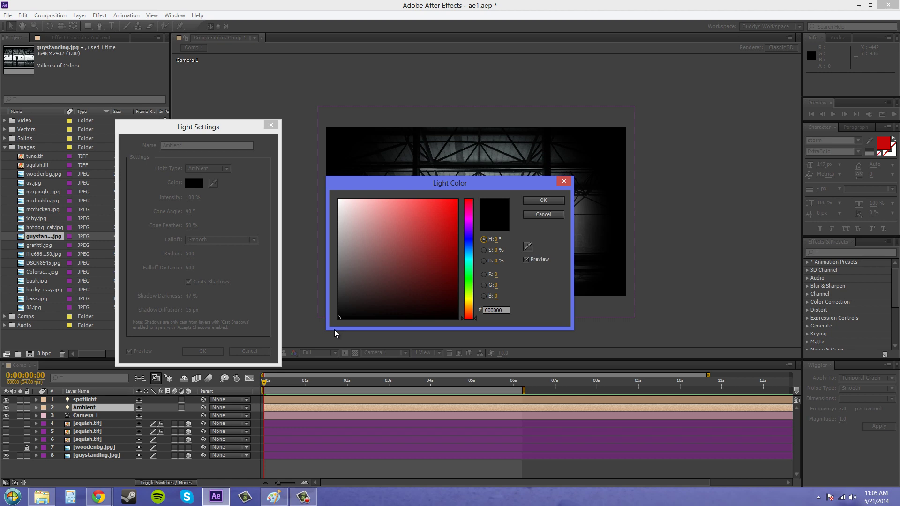
{"action": "left_click", "coordinate": [340, 258]}
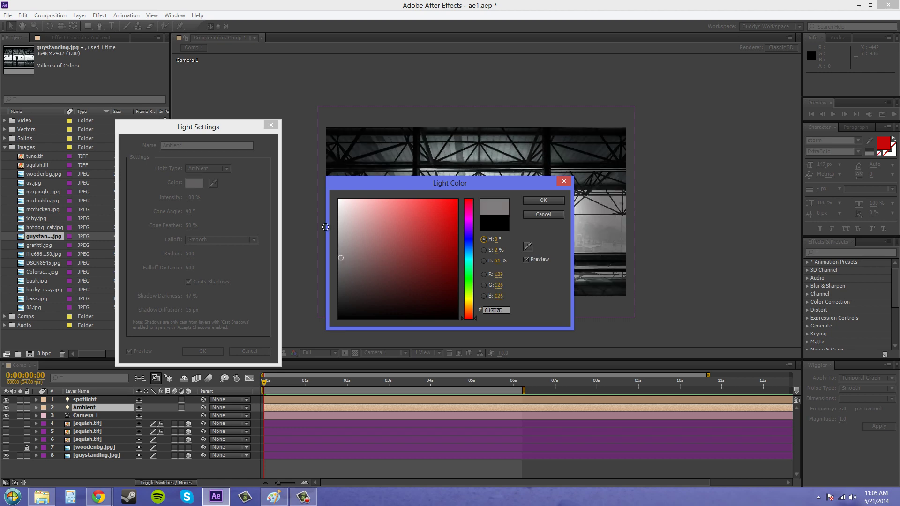
{"action": "left_click", "coordinate": [338, 199]}
{"action": "left_click", "coordinate": [548, 201]}
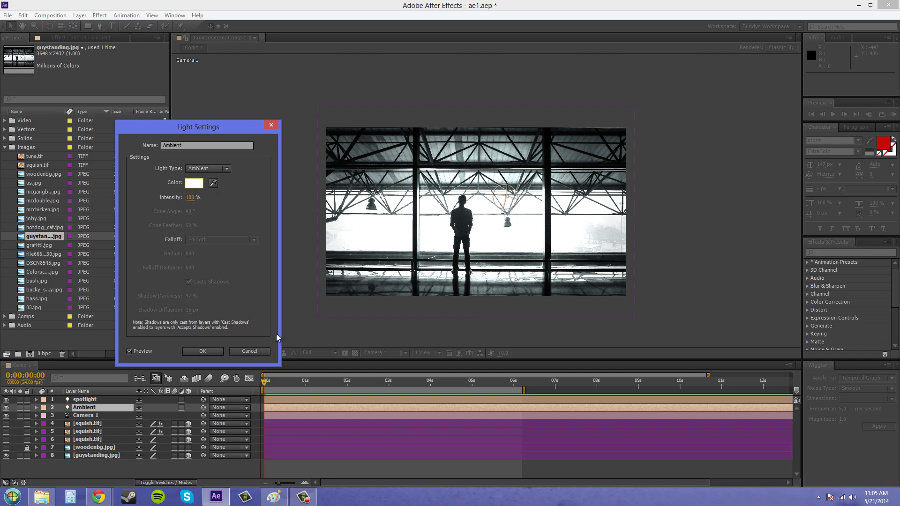
Preview a darker grey Ambient colour, close the picker, and cancel the light settings
{"action": "left_click", "coordinate": [194, 183]}
{"action": "mouse_move", "coordinate": [339, 201]}
{"action": "left_mouse_down"}
{"action": "mouse_move", "coordinate": [322, 233]}
{"action": "mouse_move", "coordinate": [310, 299]}
{"action": "mouse_move", "coordinate": [305, 255]}
{"action": "mouse_move", "coordinate": [308, 294]}
{"action": "left_mouse_up"}
{"action": "left_click", "coordinate": [543, 214]}
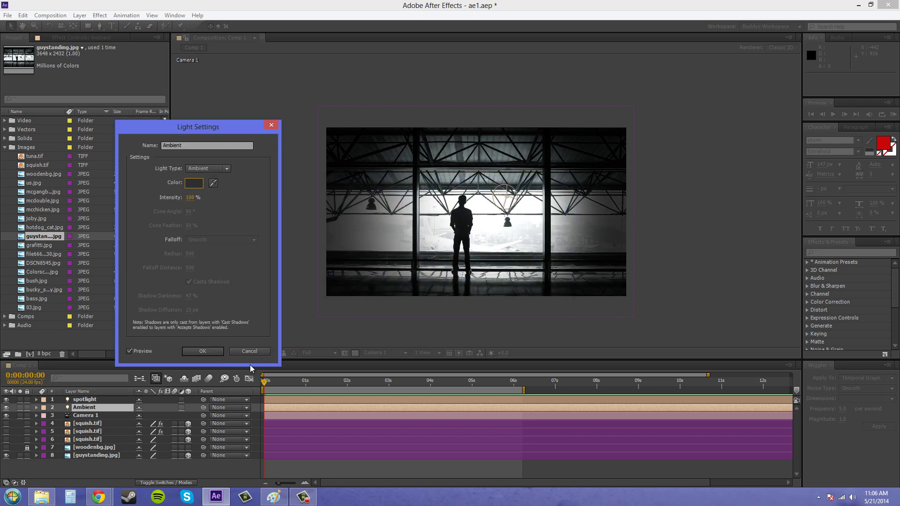
{"action": "left_click", "coordinate": [251, 349]}
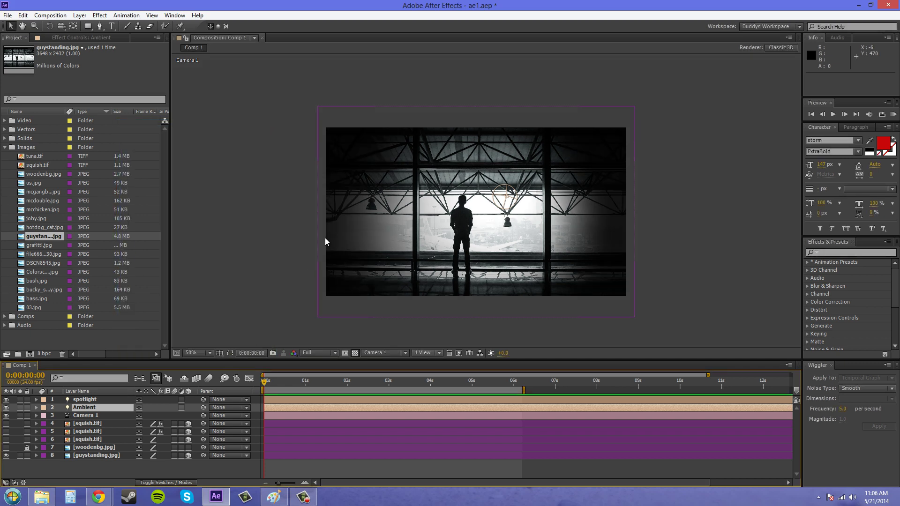